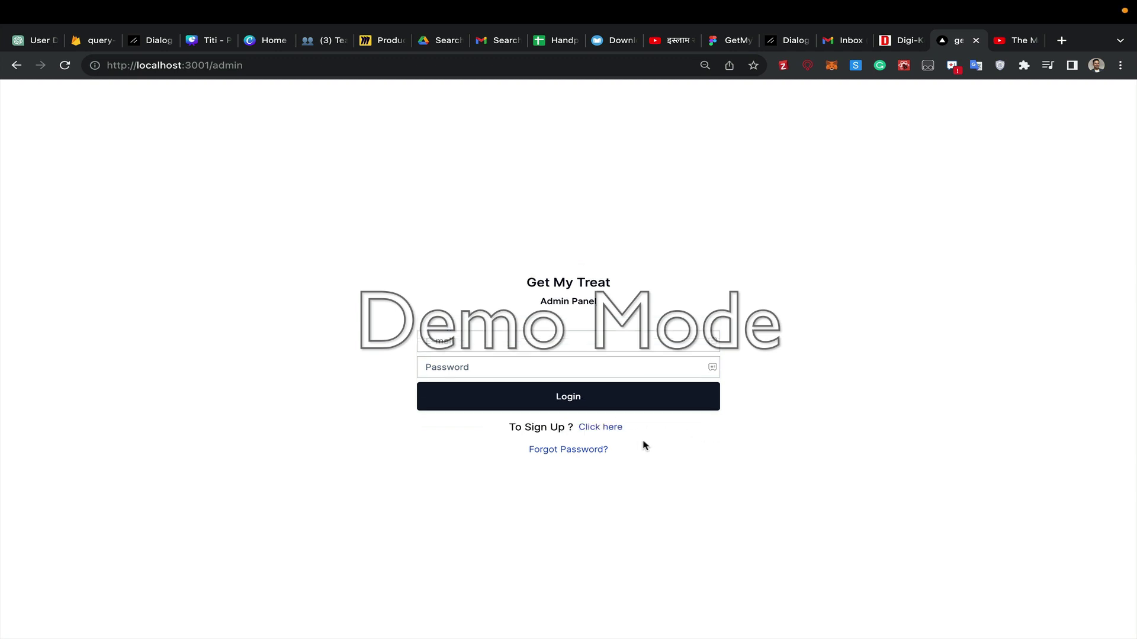
# - Fill the admin sign-up form with the saved name, saved e-mail and a password, and submit it
pyautogui.click(599, 430)
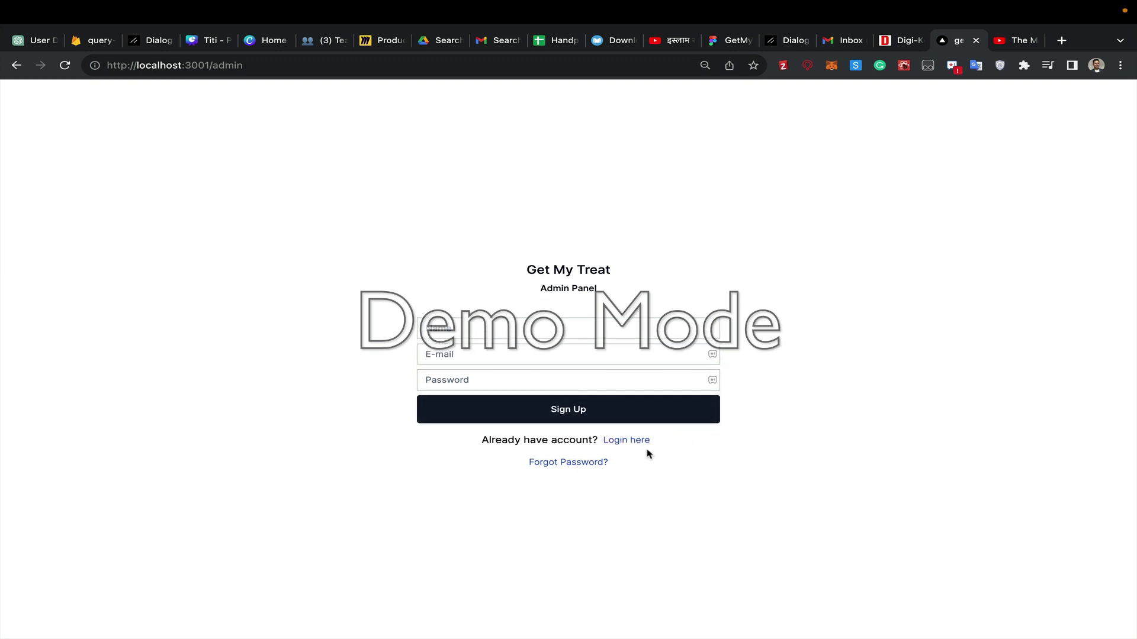
pyautogui.click(496, 333)
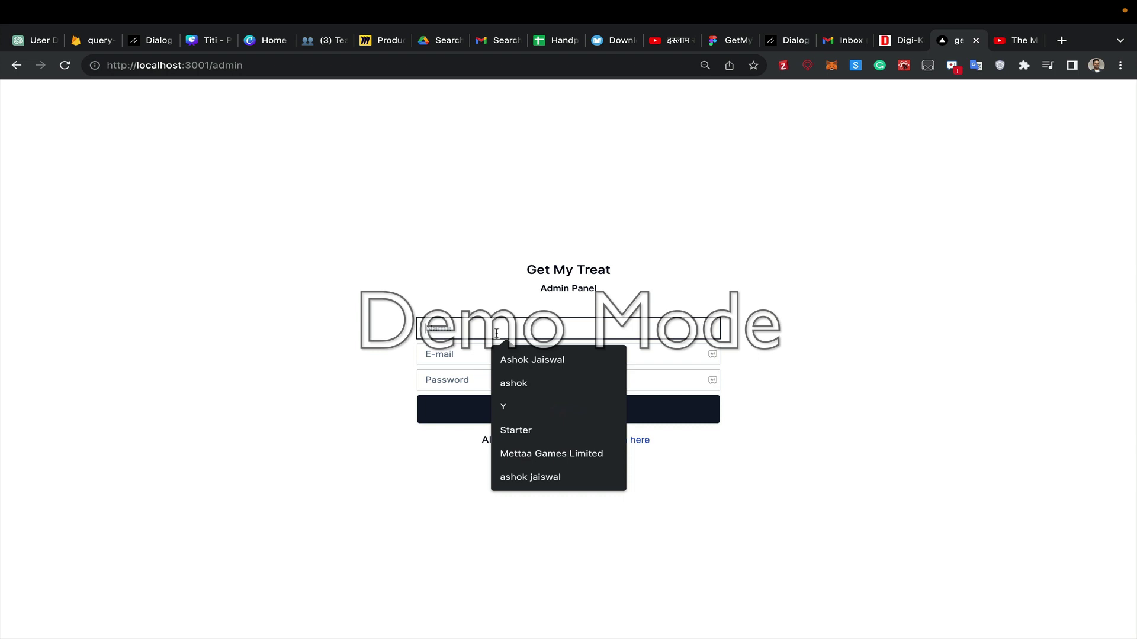
pyautogui.write('ash')
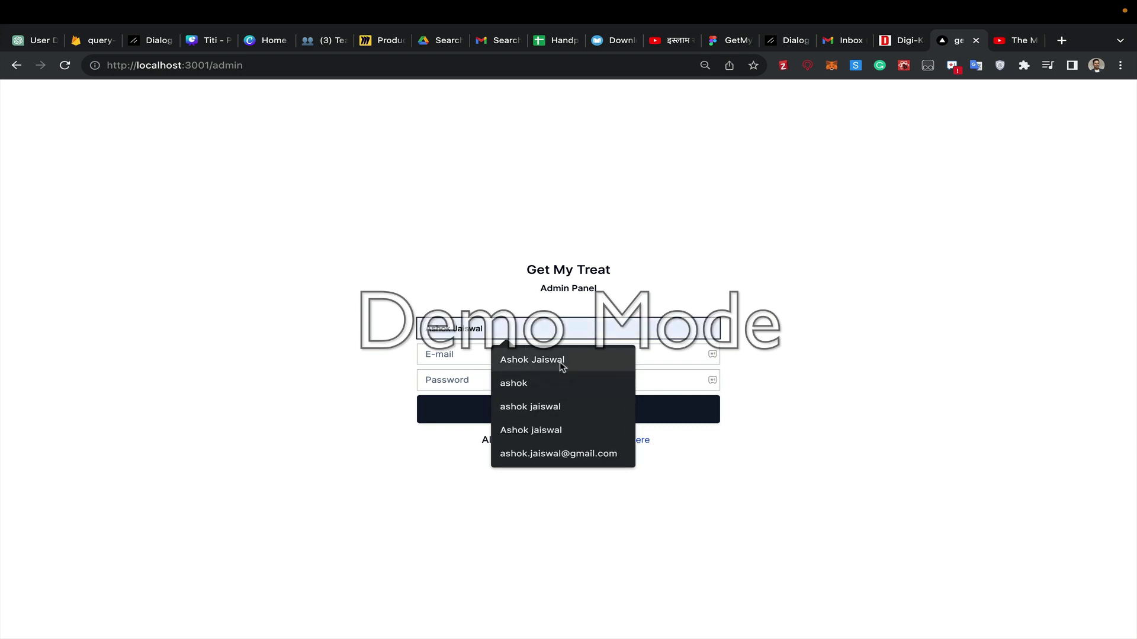
pyautogui.click(532, 359)
pyautogui.click(545, 354)
pyautogui.click(534, 386)
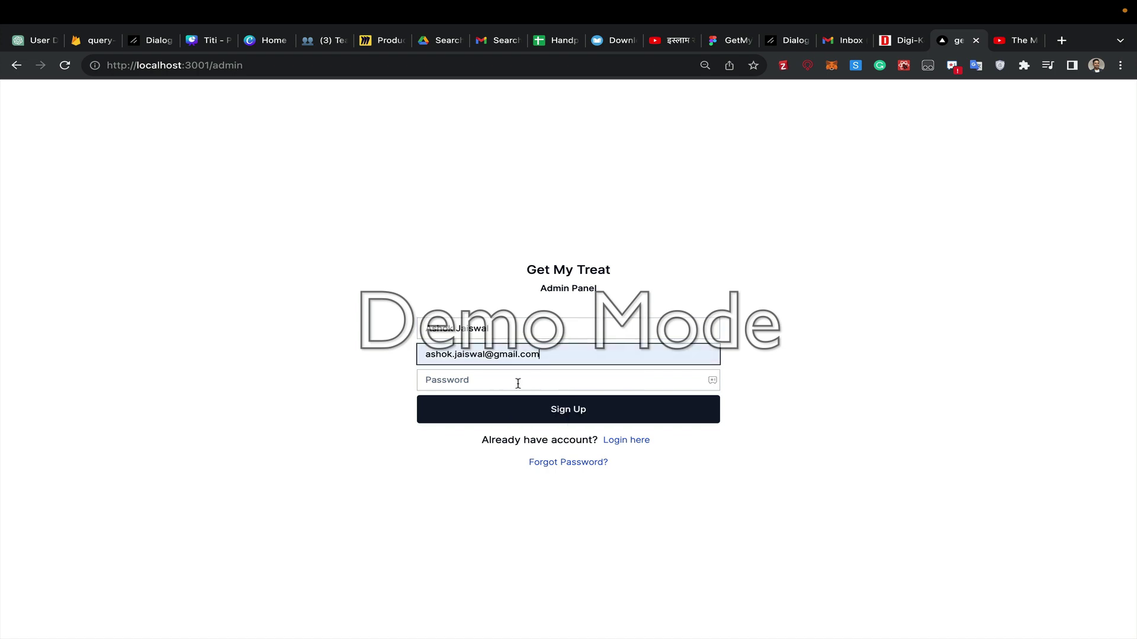
pyautogui.click(484, 383)
pyautogui.write('a')
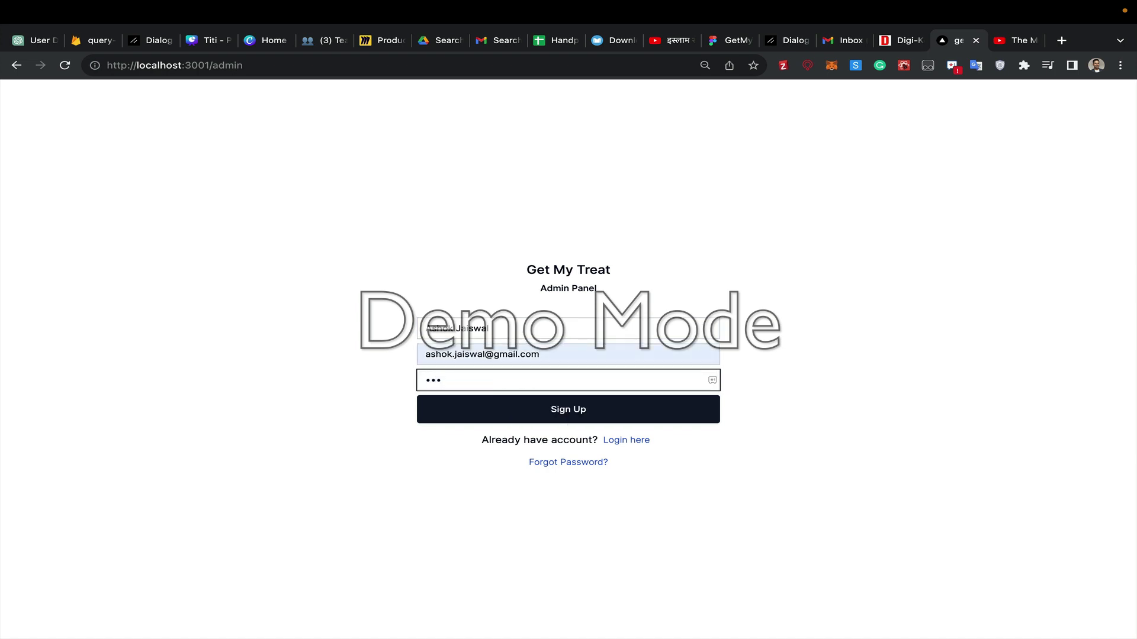
pyautogui.click(544, 409)
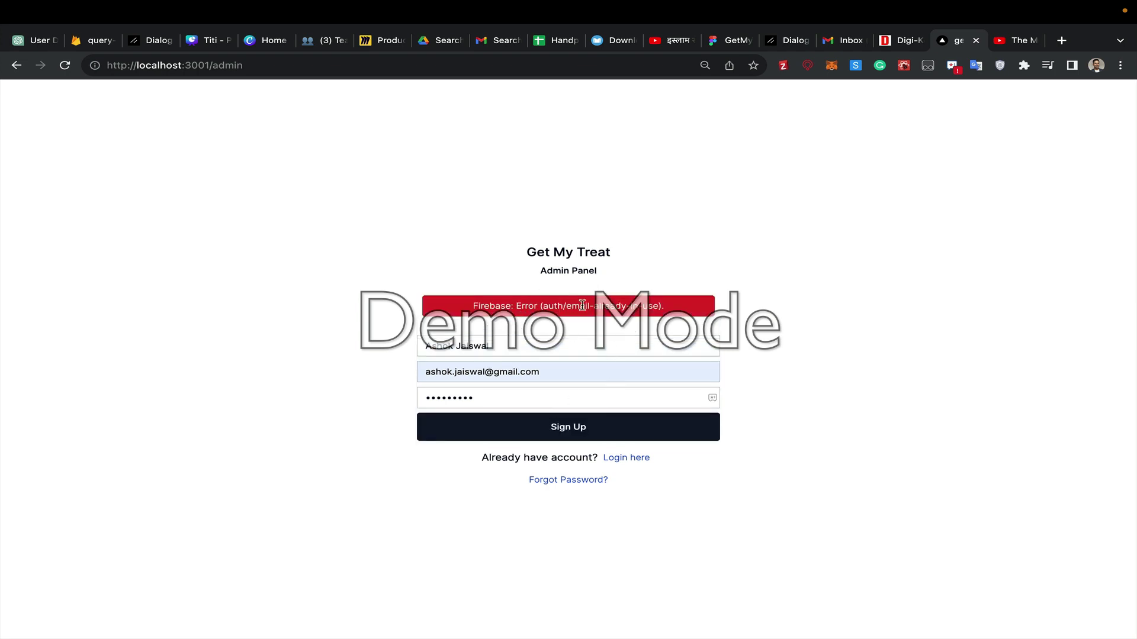
# - After the e-mail-in-use error, change the address to the iCloud one, set a new password and resubmit
pyautogui.tripleClick(612, 308)
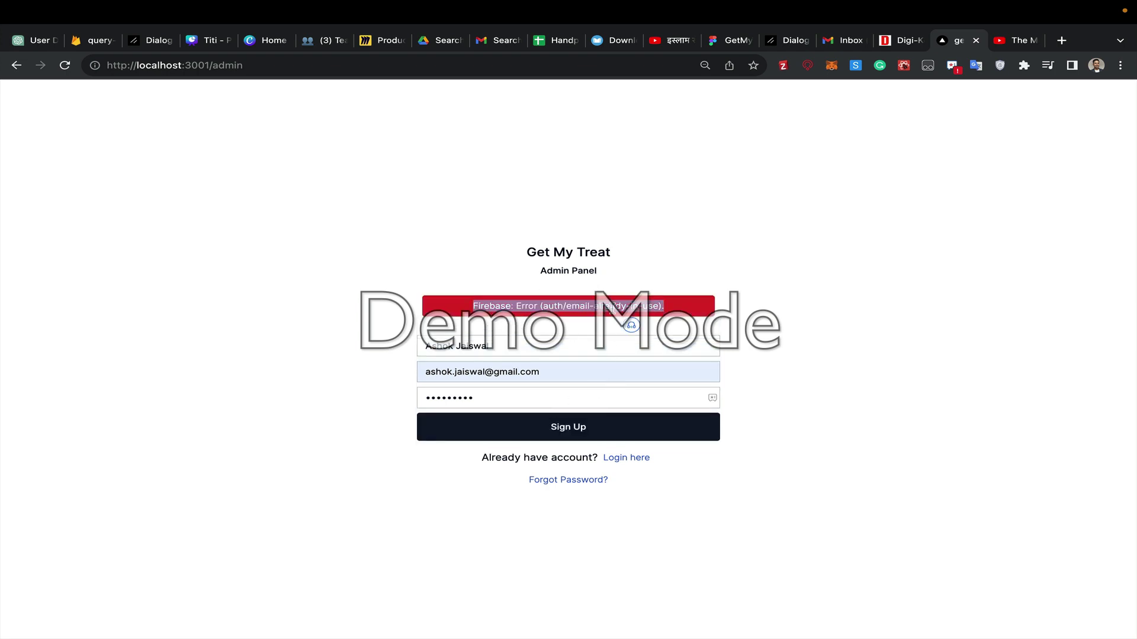
pyautogui.click(469, 373)
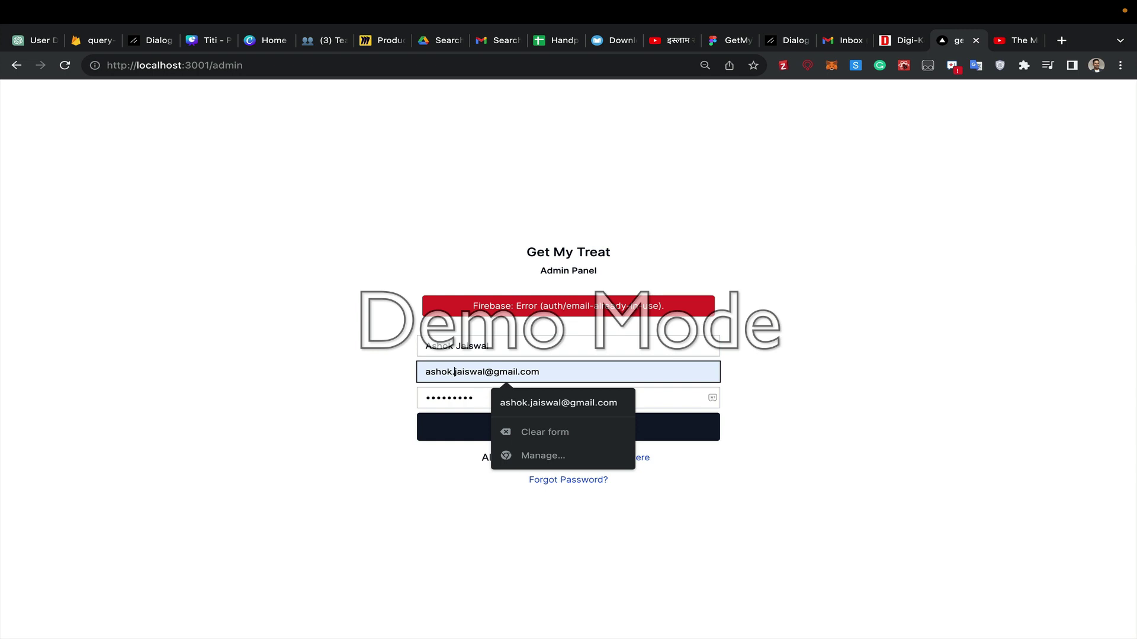
pyautogui.click(493, 372)
pyautogui.write('1')
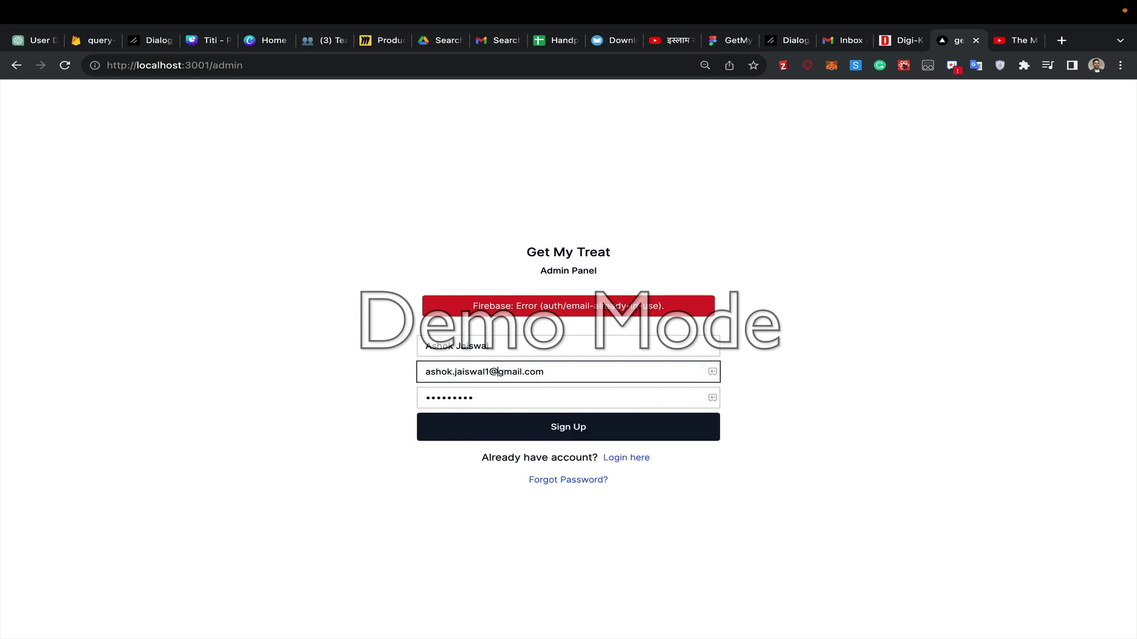
pyautogui.doubleClick(500, 372)
pyautogui.write('icloud')
pyautogui.doubleClick(480, 397)
pyautogui.write('123')
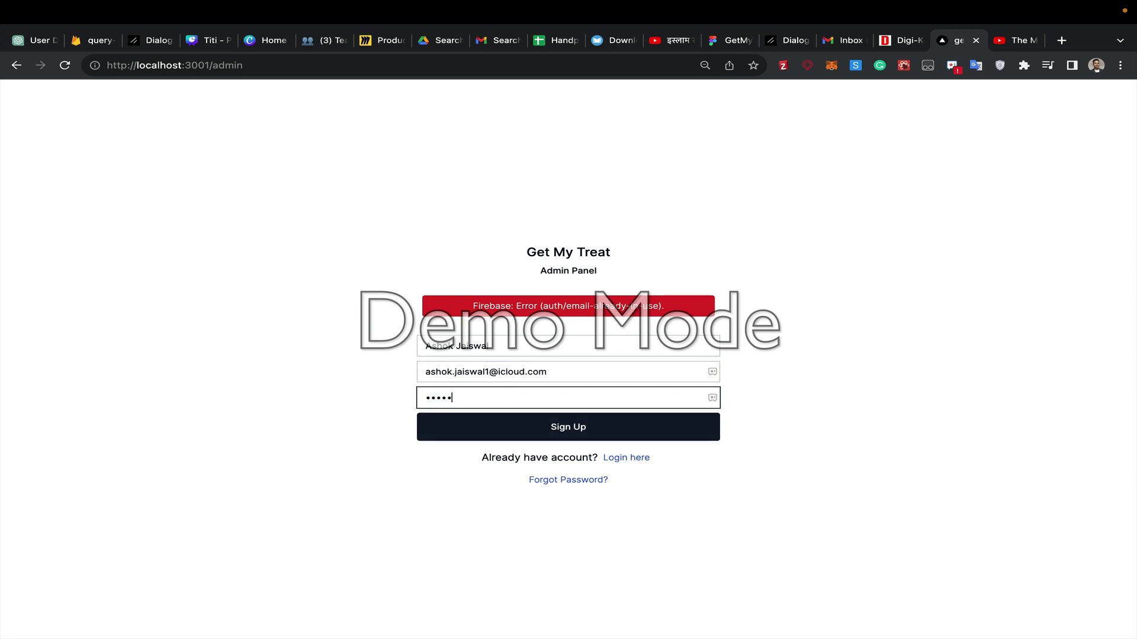
pyautogui.click(507, 428)
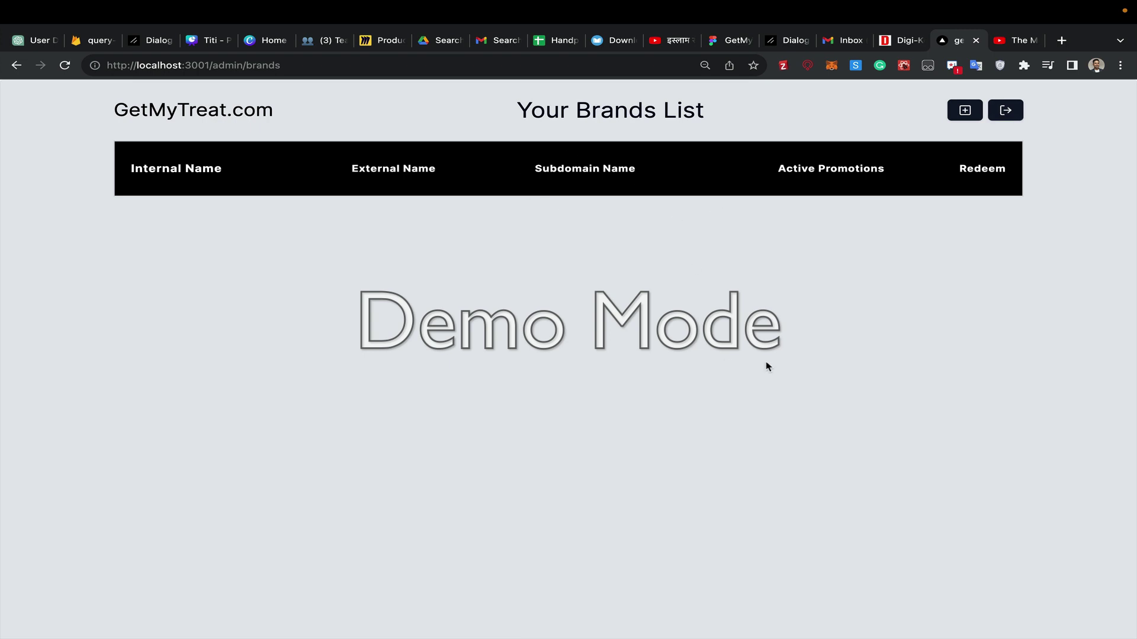
# - Log out from the empty Your Brands List page
pyautogui.click(1004, 113)
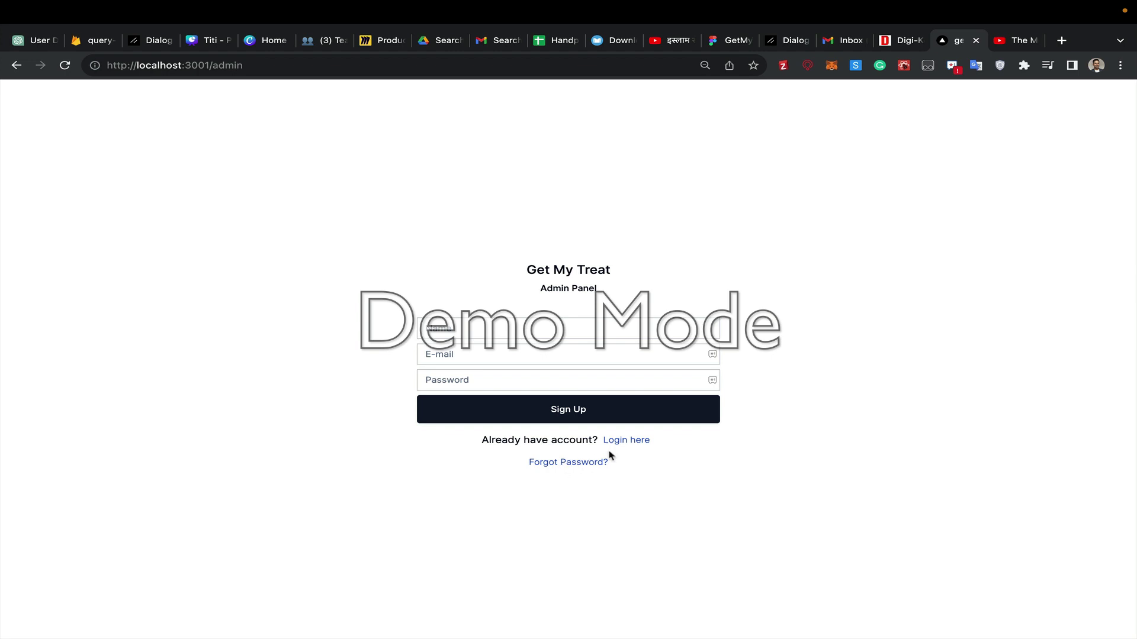
# - Switch to the login form and enter the account's e-mail address
pyautogui.click(630, 440)
pyautogui.click(481, 346)
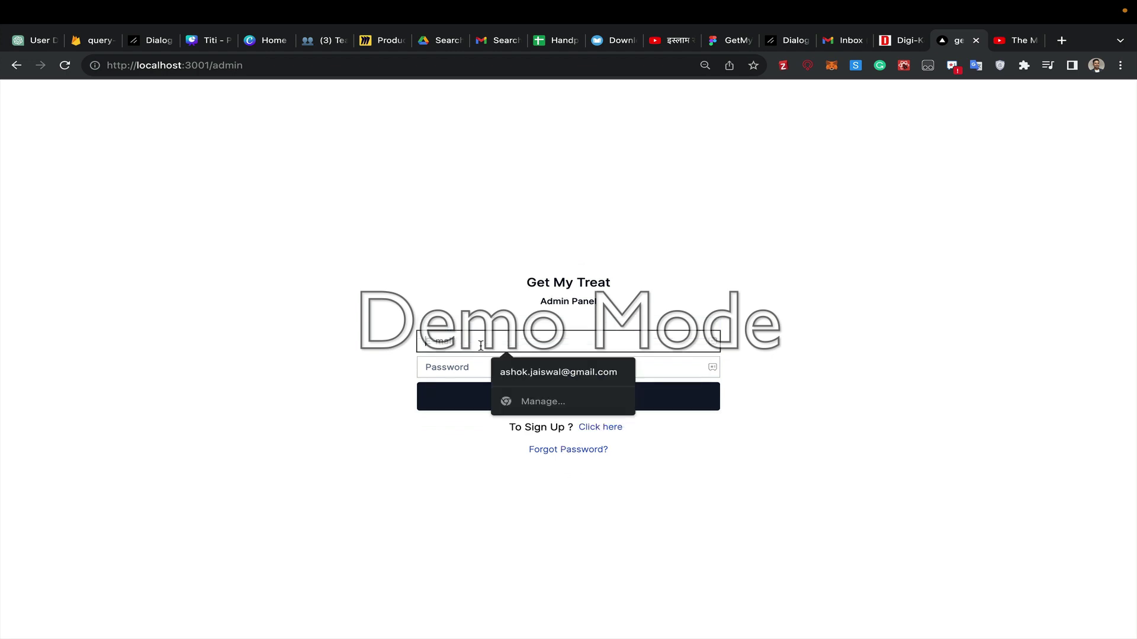
pyautogui.press('Escape')
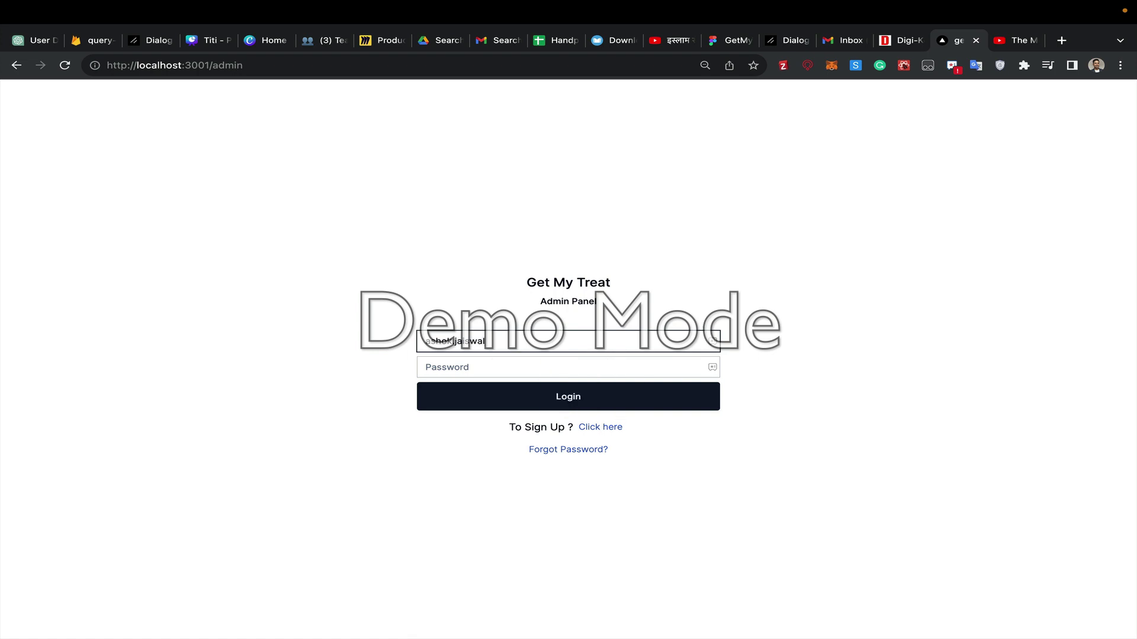
pyautogui.press('Escape')
# - Enter the password and log in, retyping it after the invalid-credentials error
pyautogui.click(569, 367)
pyautogui.write('••')
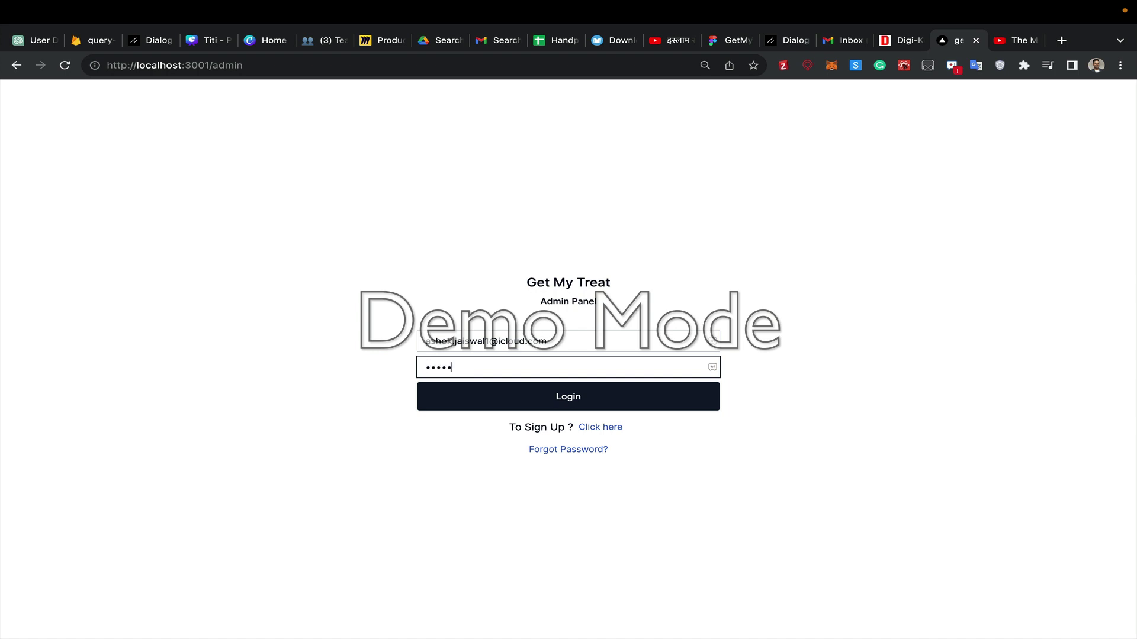
pyautogui.press('BackSpace')
pyautogui.press('BackSpace')
pyautogui.press('BackSpace')
pyautogui.press('BackSpace')
pyautogui.press('BackSpace')
pyautogui.press('BackSpace')
pyautogui.press('BackSpace')
pyautogui.press('BackSpace')
pyautogui.write('•••••••')
pyautogui.click(501, 388)
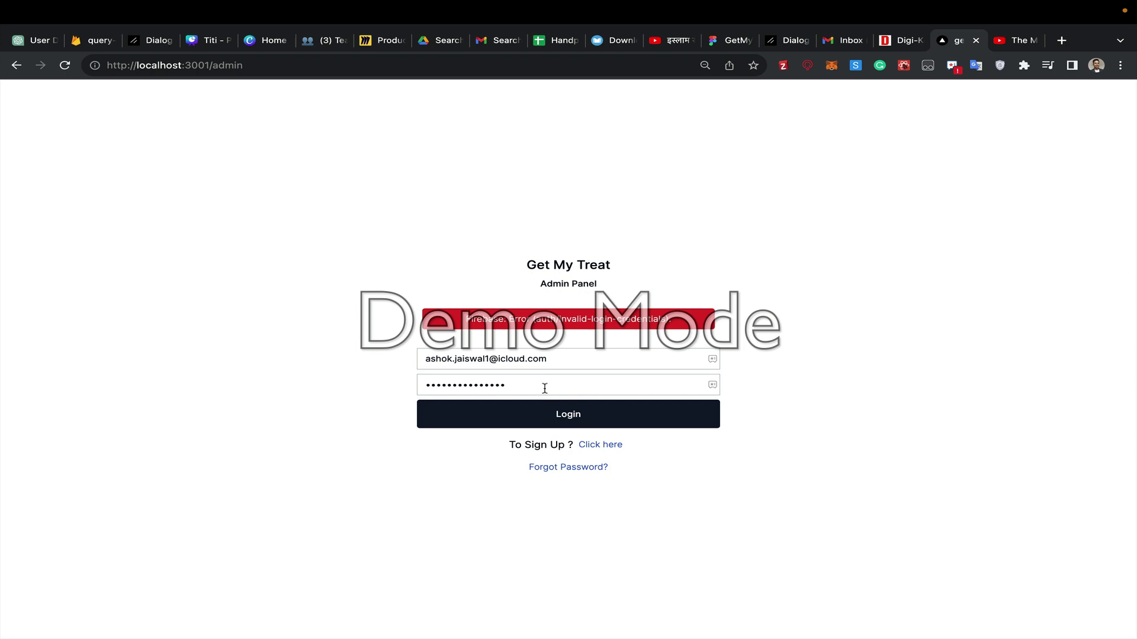
pyautogui.doubleClick(535, 388)
pyautogui.press('BackSpace')
pyautogui.write('•••')
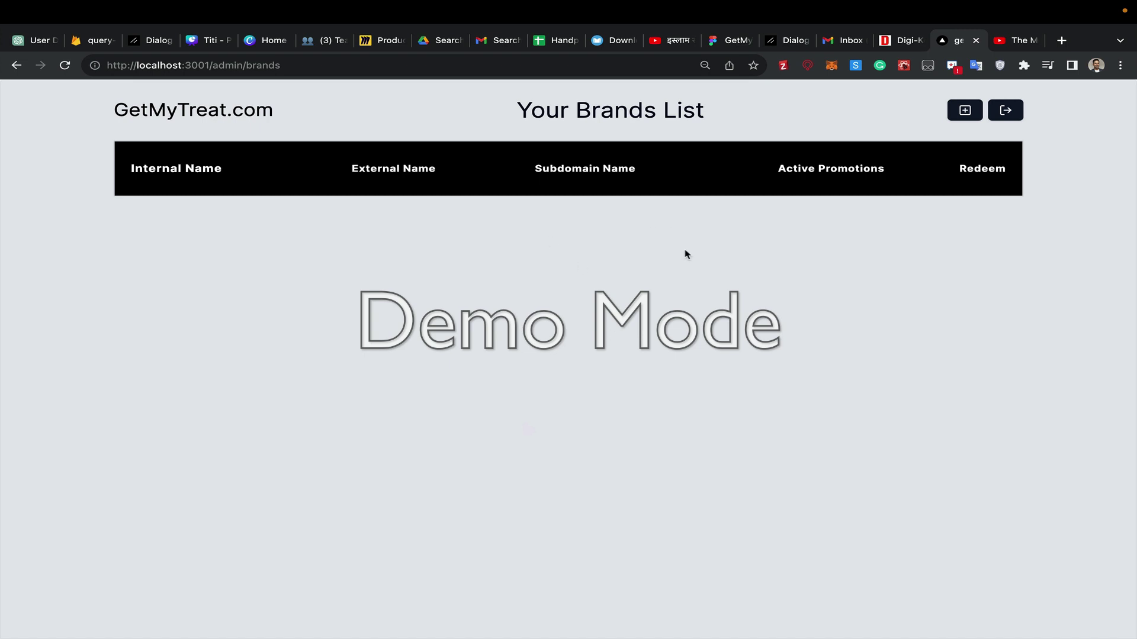
# - Log out, request a password reset e-mail for the admin's iCloud address, and acknowledge the confirmation
pyautogui.click(1006, 111)
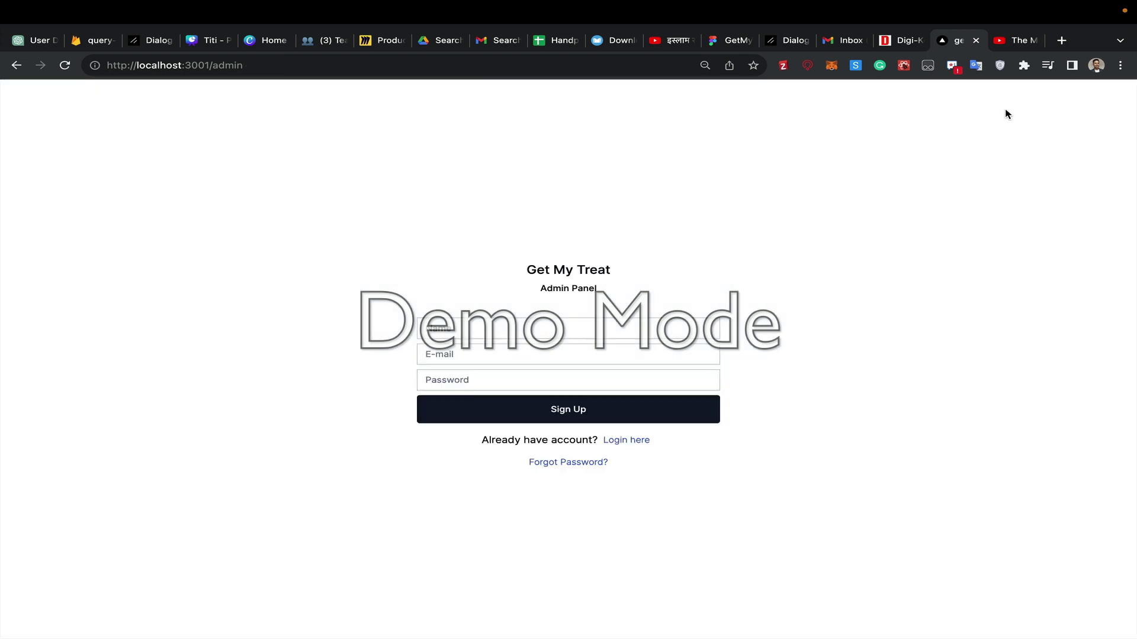
pyautogui.click(568, 463)
pyautogui.click(505, 358)
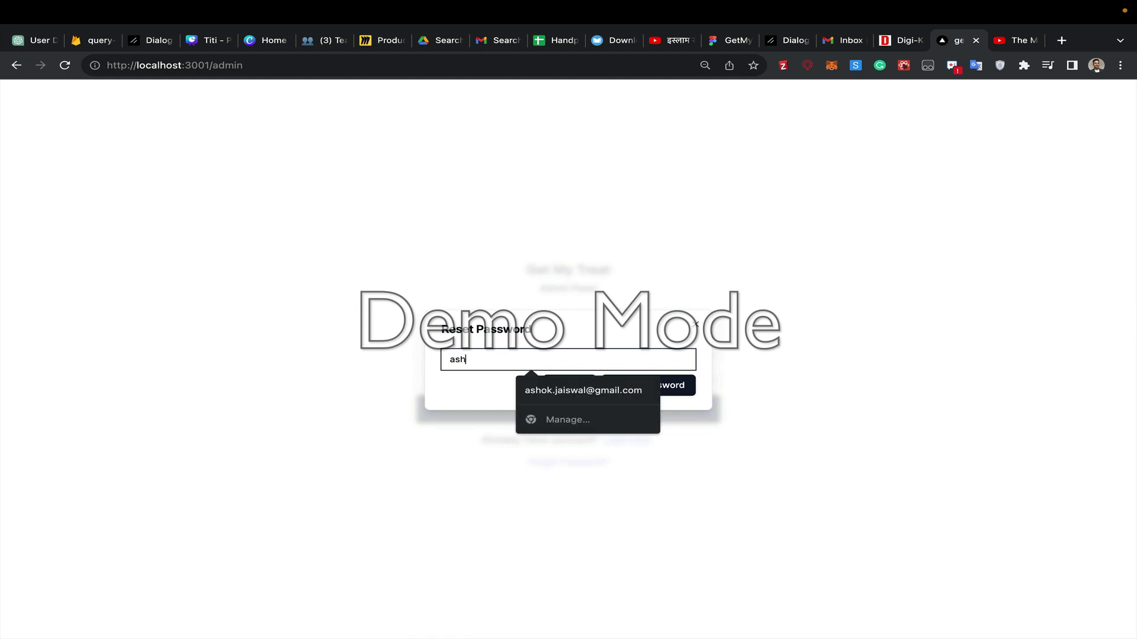
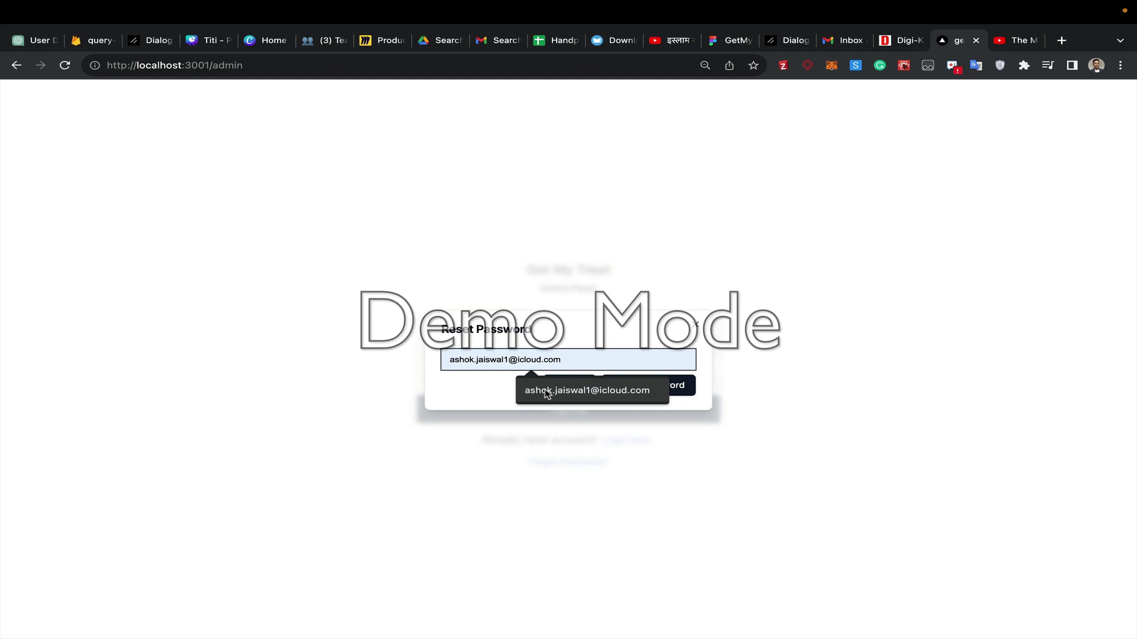
pyautogui.click(543, 390)
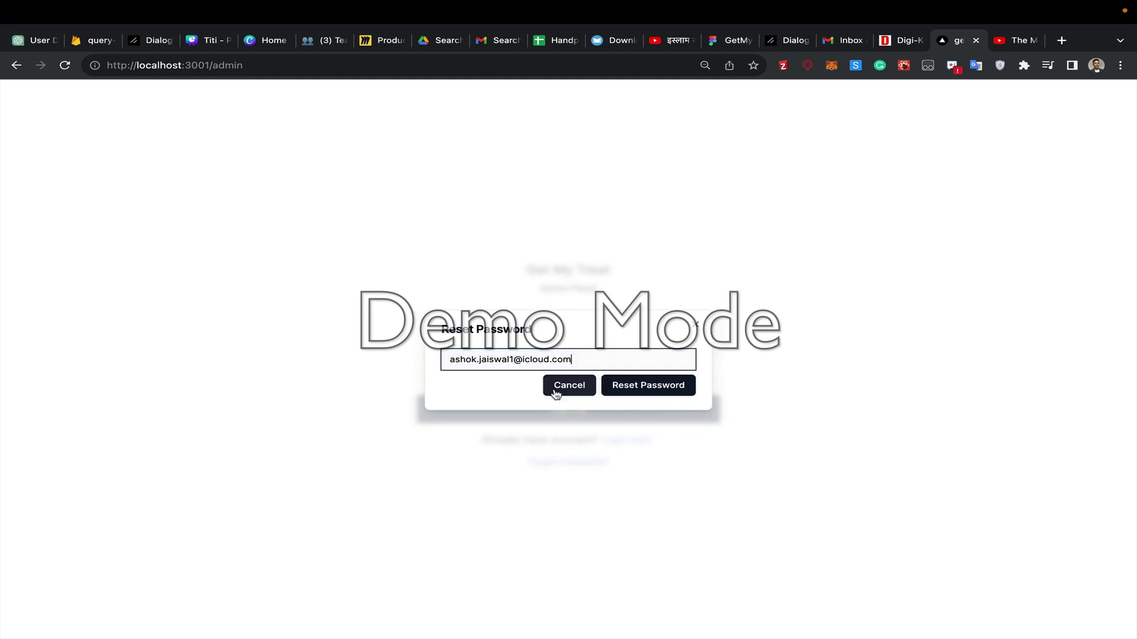
pyautogui.click(657, 391)
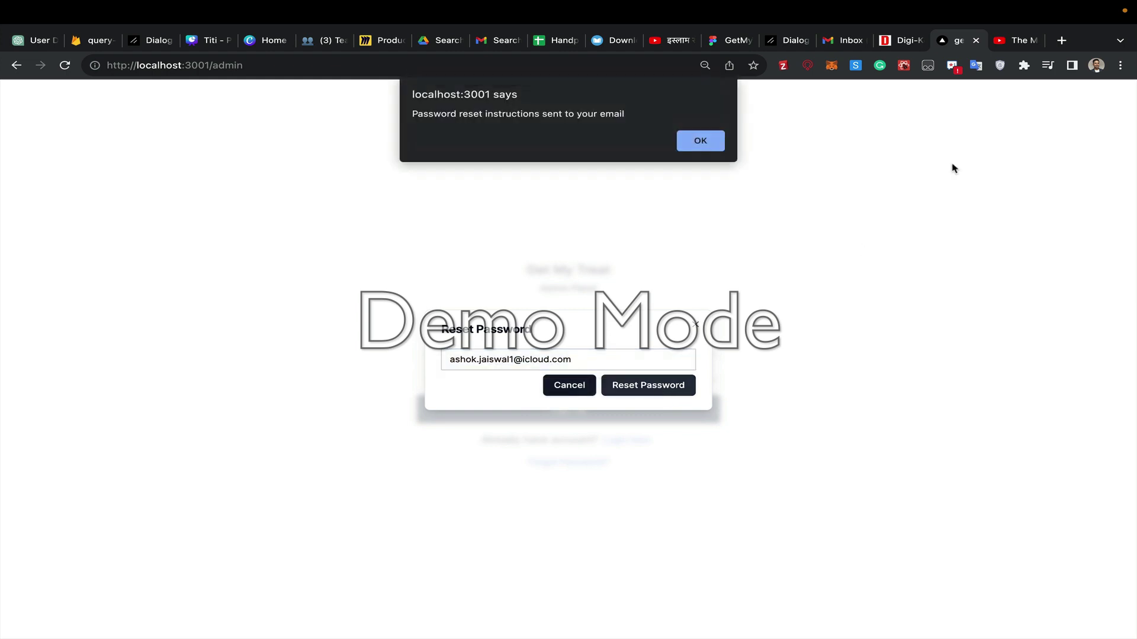
pyautogui.click(699, 142)
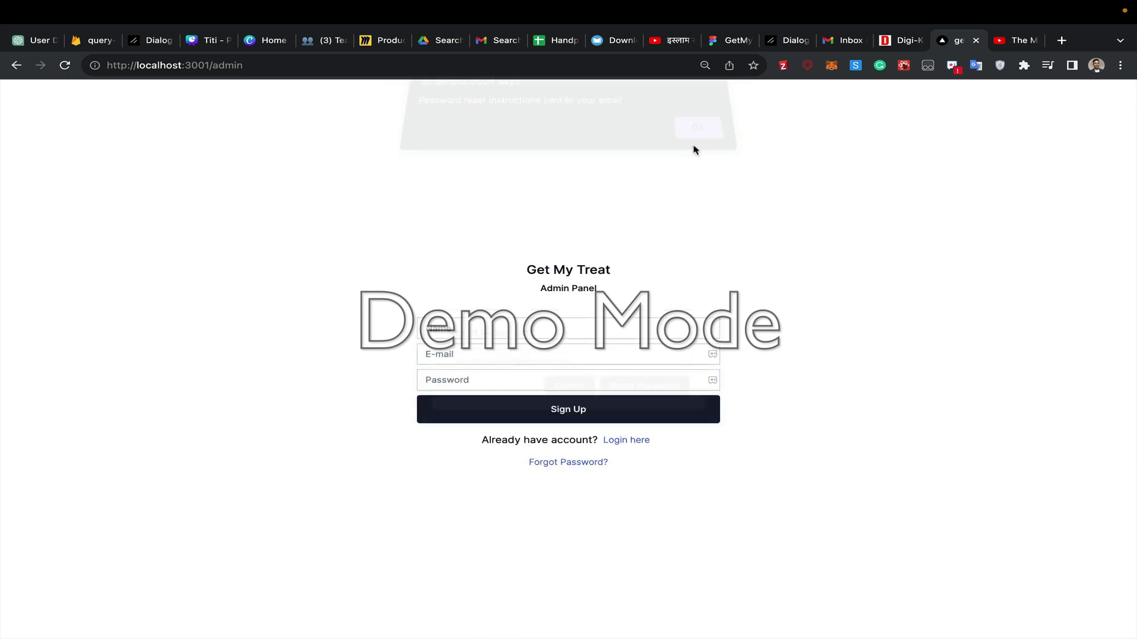
# - Search 'icloud mail' in a new tab and open the Apple iCloud Mail result
pyautogui.click(1062, 41)
pyautogui.write('iclou')
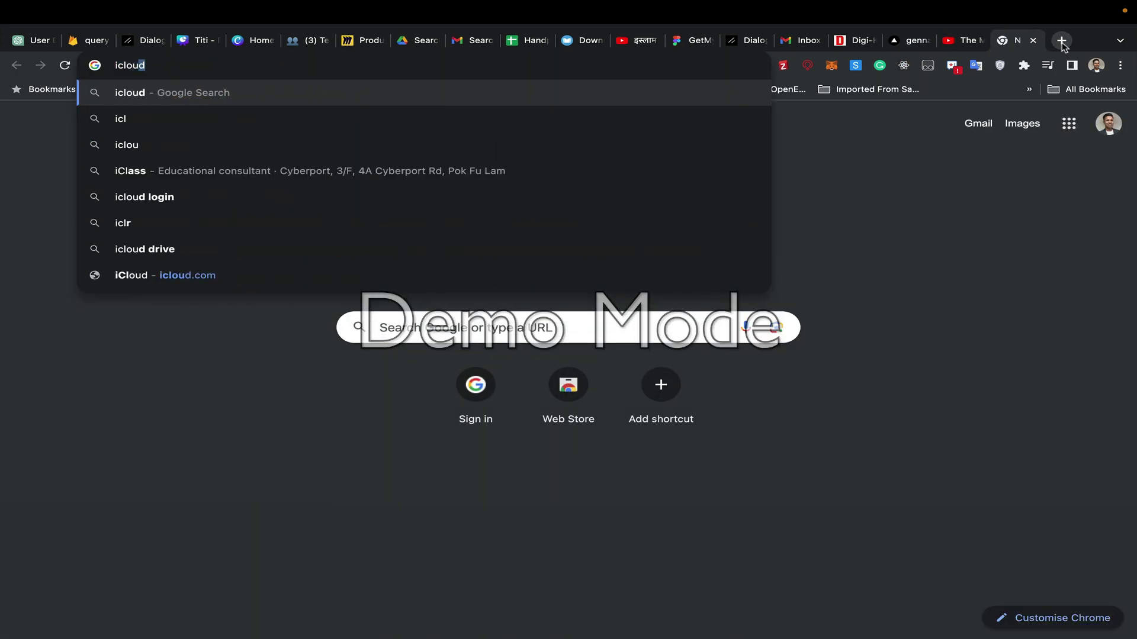
pyautogui.write('d mail')
pyautogui.press('Return')
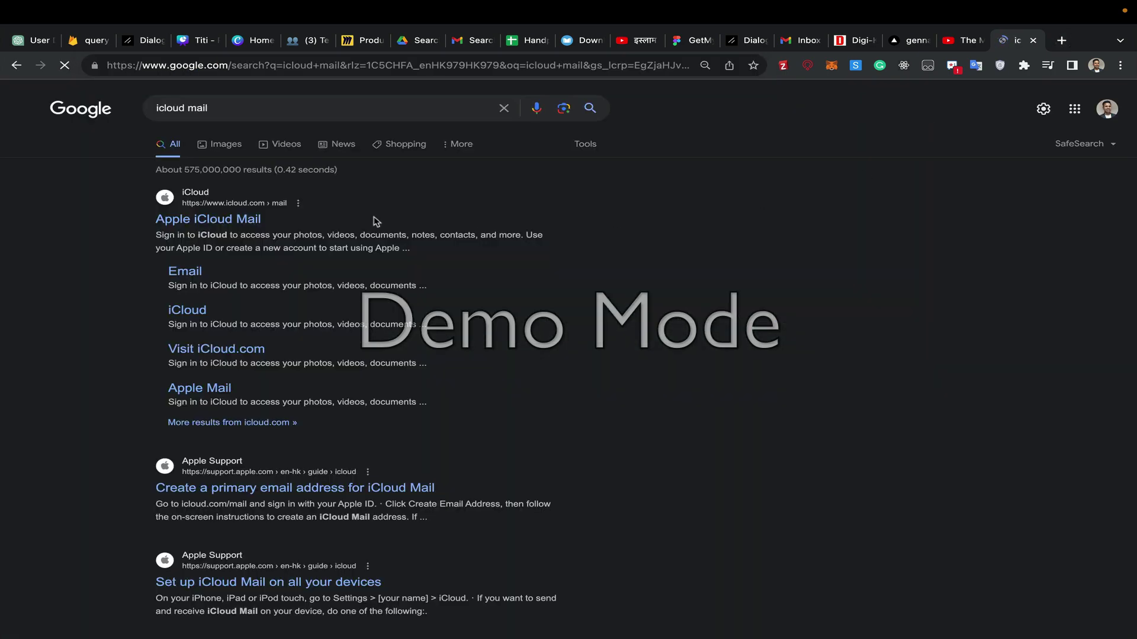
pyautogui.click(216, 230)
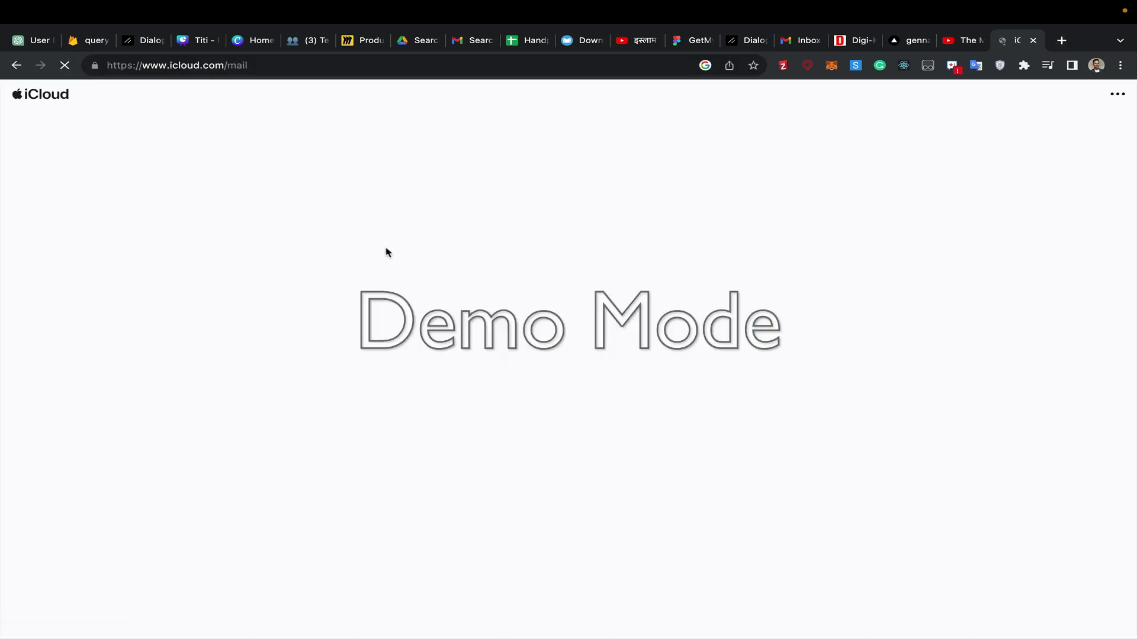
# - Enter the Apple ID e-mail on the iCloud sign-in, fixing a typo, with Keep me signed in ticked
pyautogui.click(560, 386)
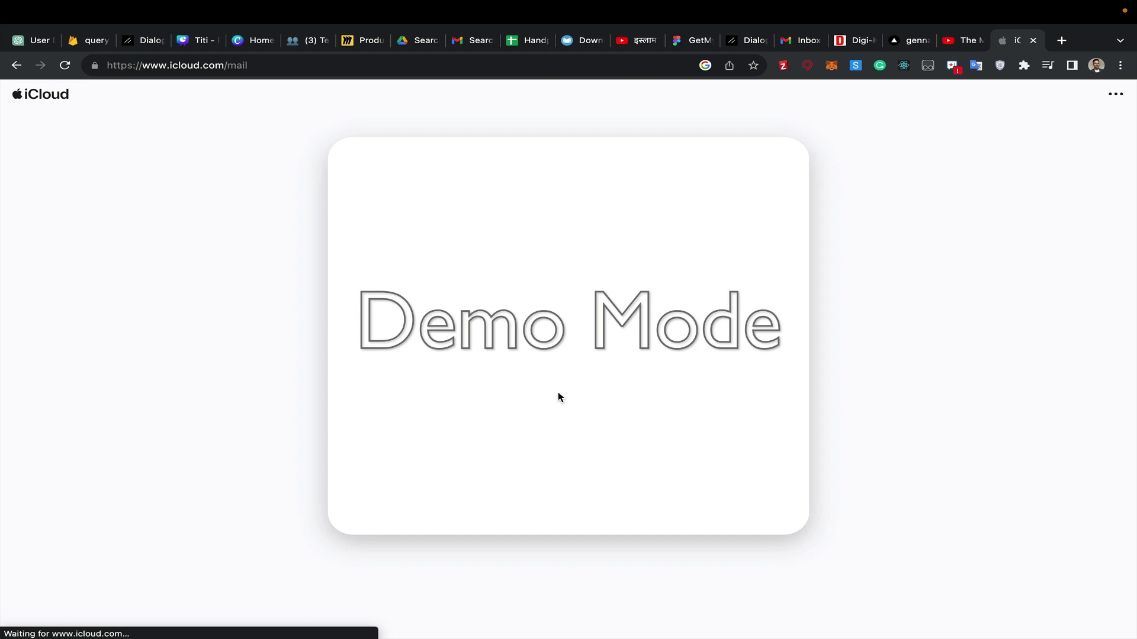
pyautogui.click(516, 347)
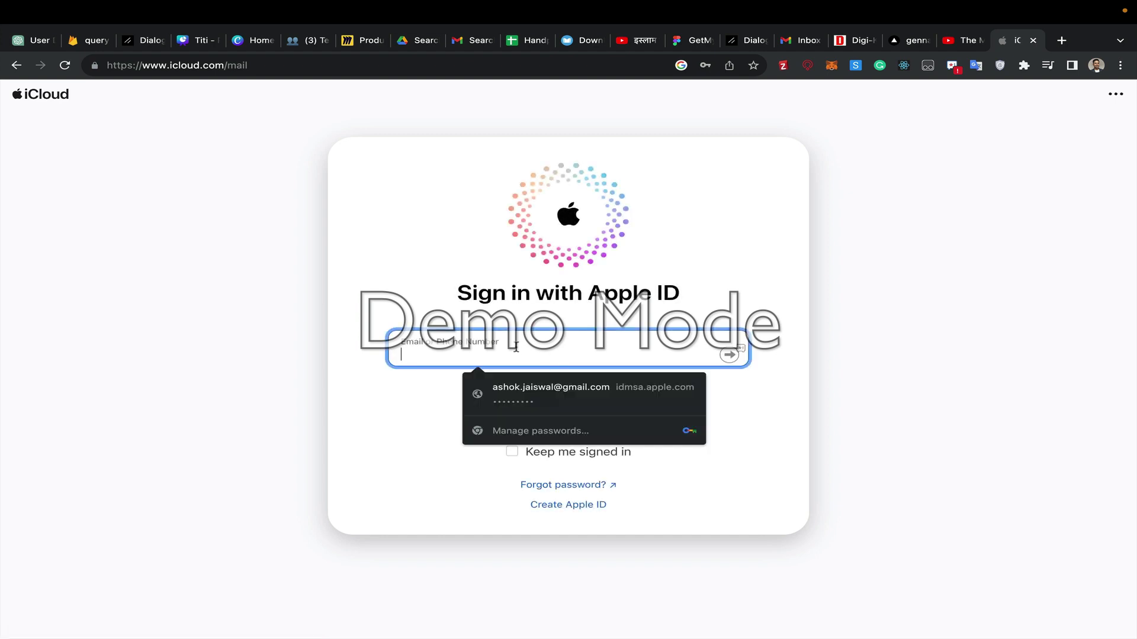
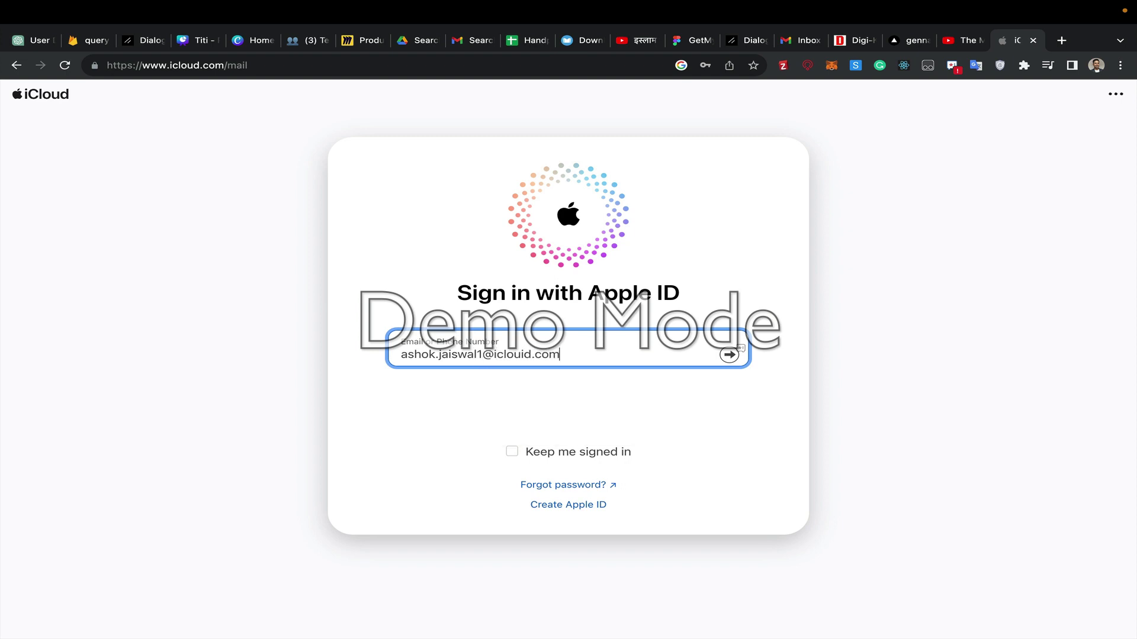
pyautogui.write('icloud')
pyautogui.click(512, 452)
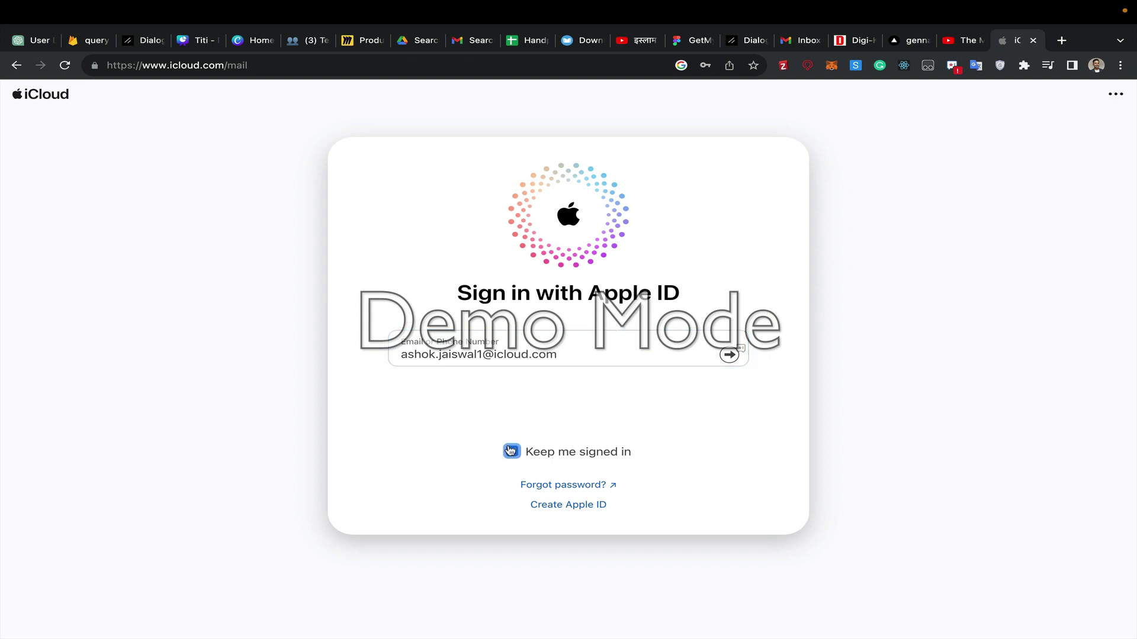
pyautogui.click(728, 355)
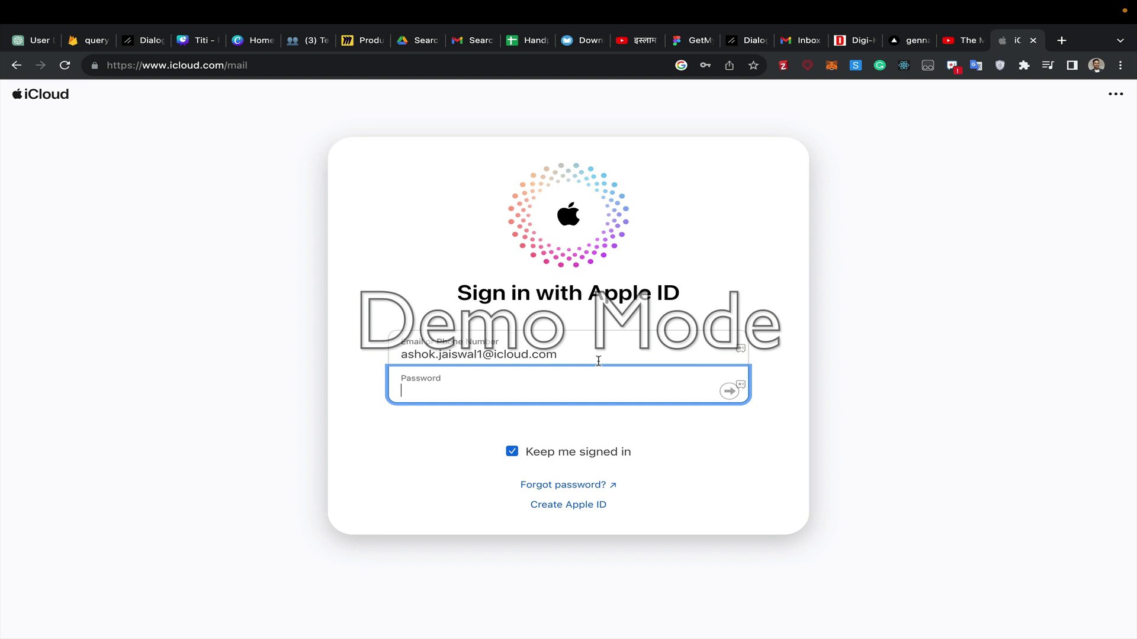
# - Submit the Apple ID password, retrying once after it is rejected as incorrect
pyautogui.write('************')
pyautogui.click(729, 393)
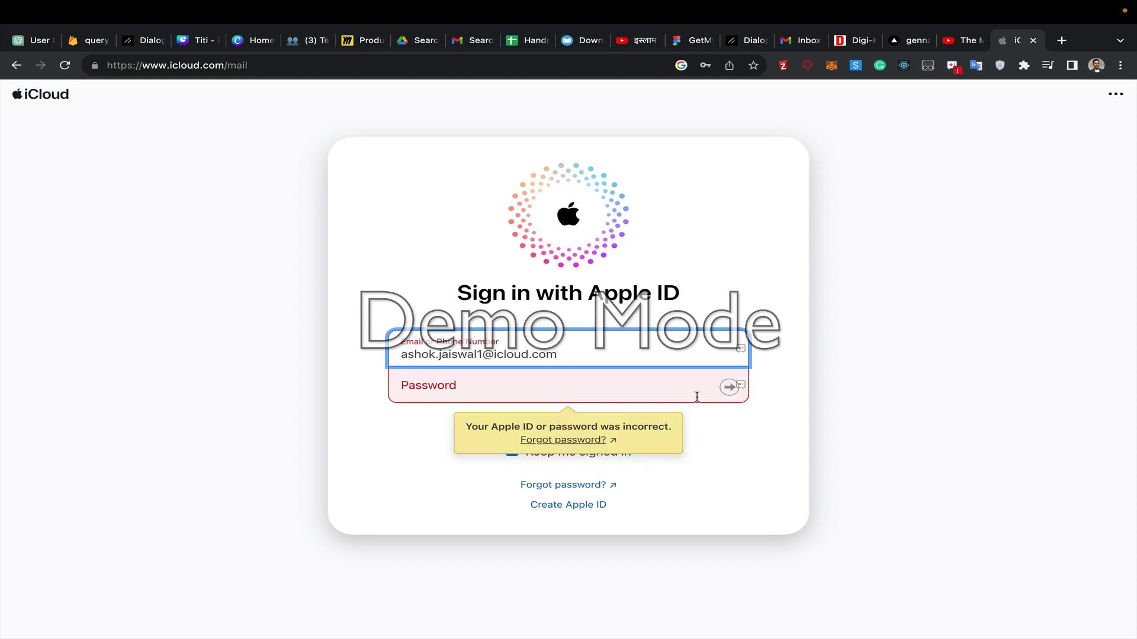
pyautogui.click(556, 397)
pyautogui.write('****')
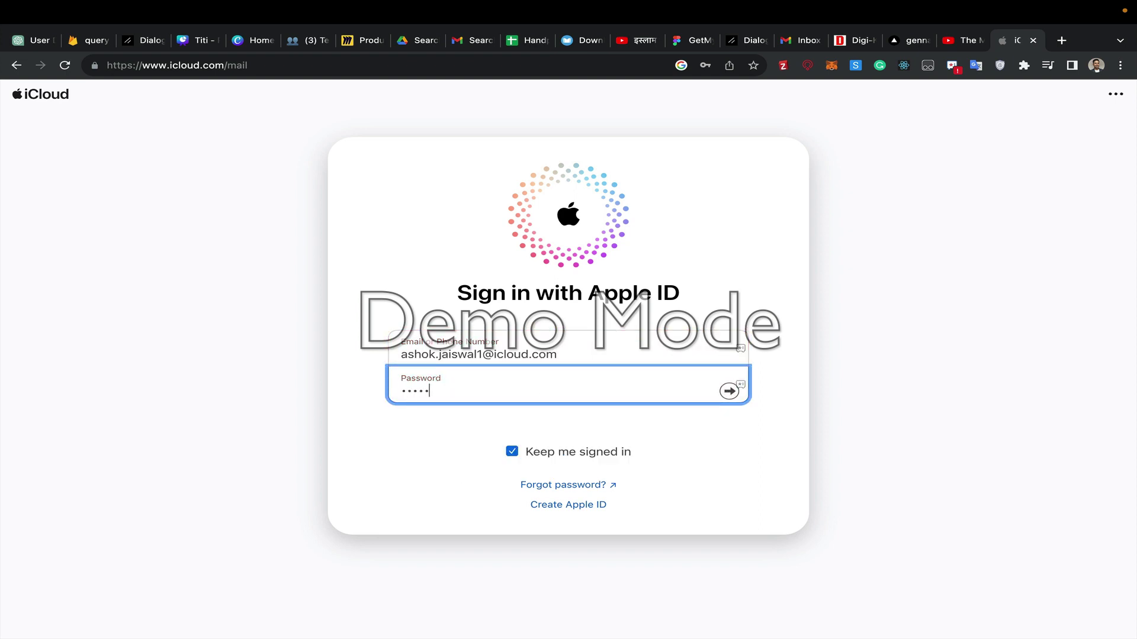
pyautogui.write('********')
pyautogui.click(728, 392)
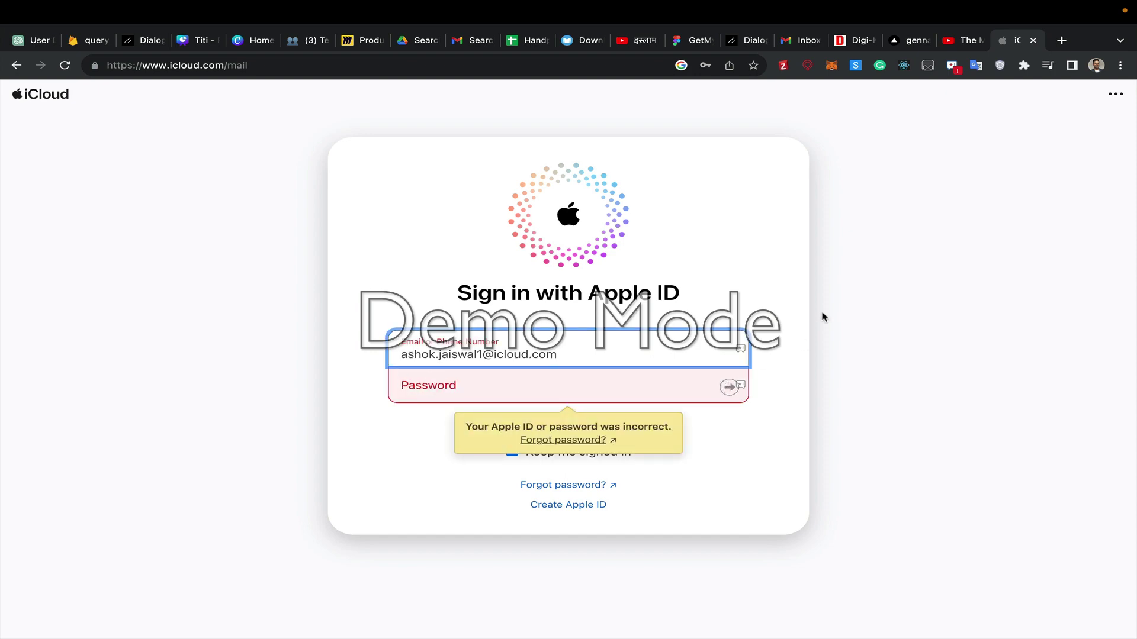
# - Launch the Mail app from system search
pyautogui.press('super+space')
pyautogui.write('mail')
pyautogui.press('Return')
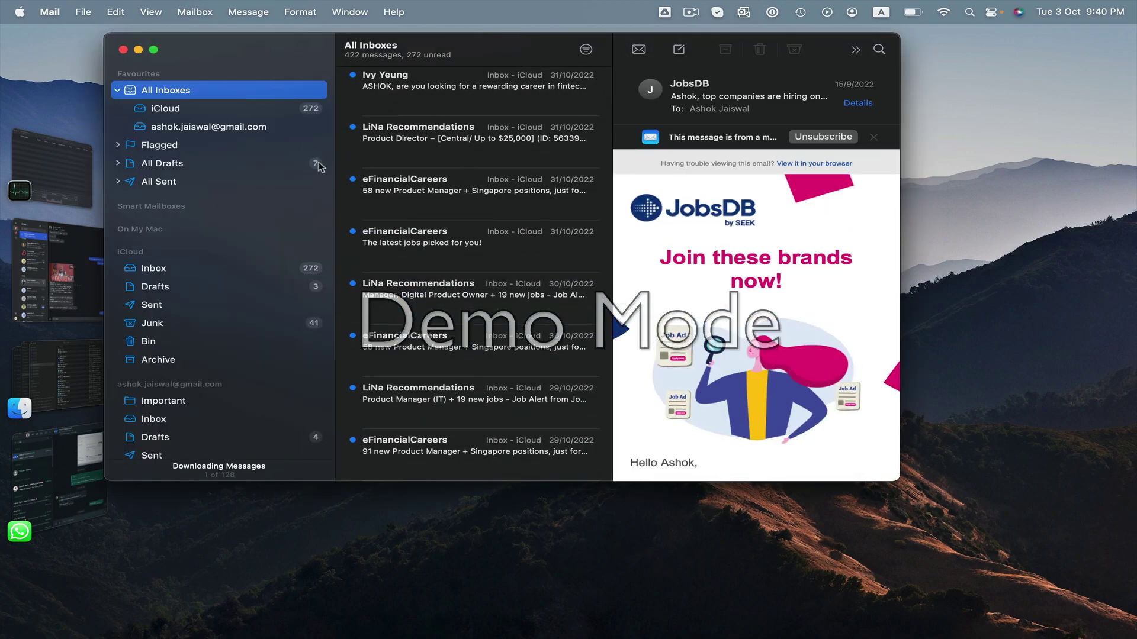
# - Check the iCloud and Gmail inboxes in Mail, then return to the browser's iCloud sign-in page
pyautogui.click(176, 111)
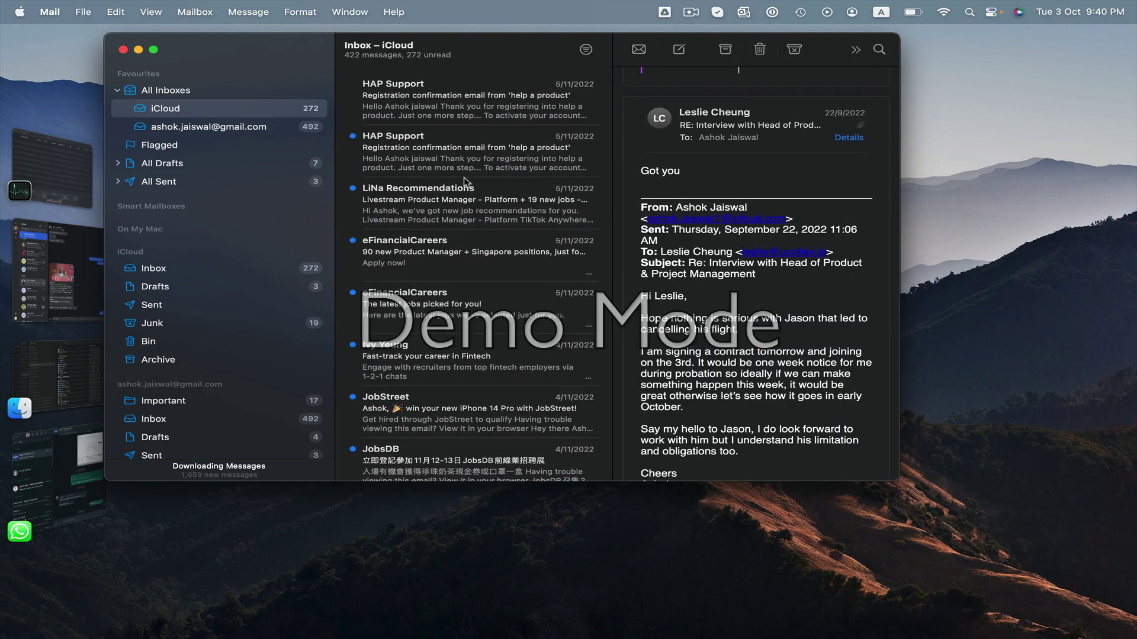
pyautogui.click(202, 129)
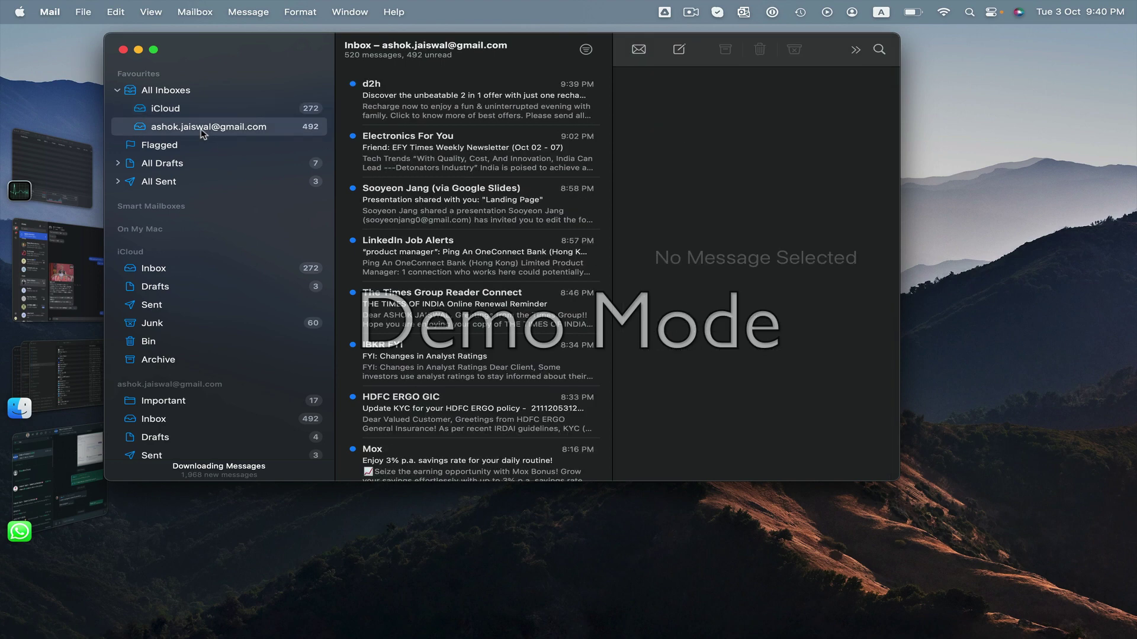
pyautogui.click(198, 114)
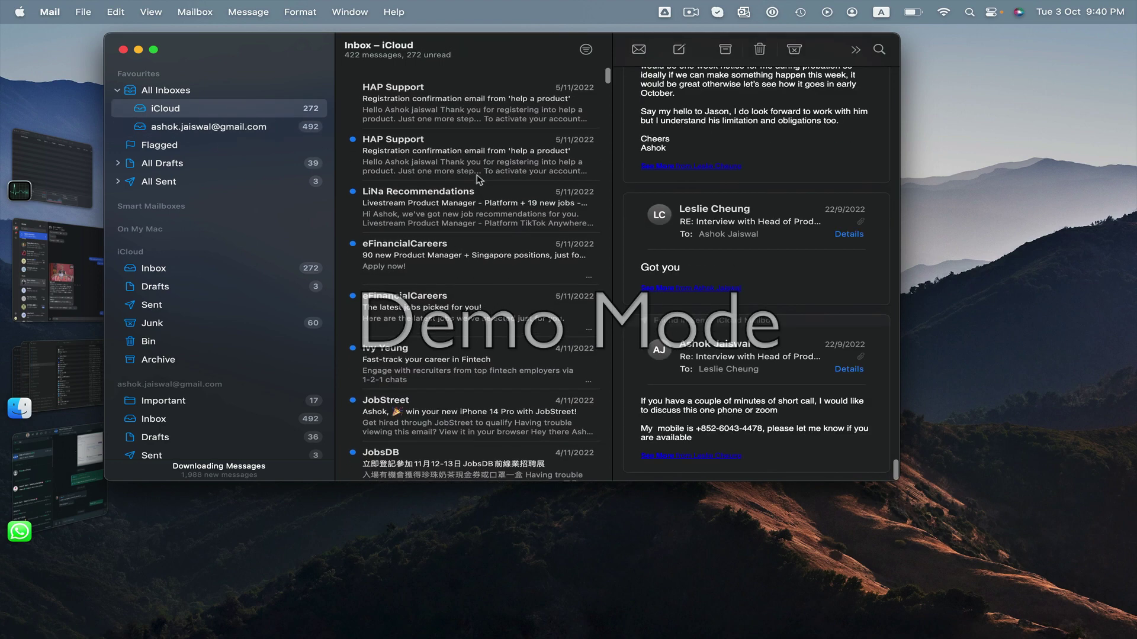
pyautogui.hotkey('ctrl', 'Right')
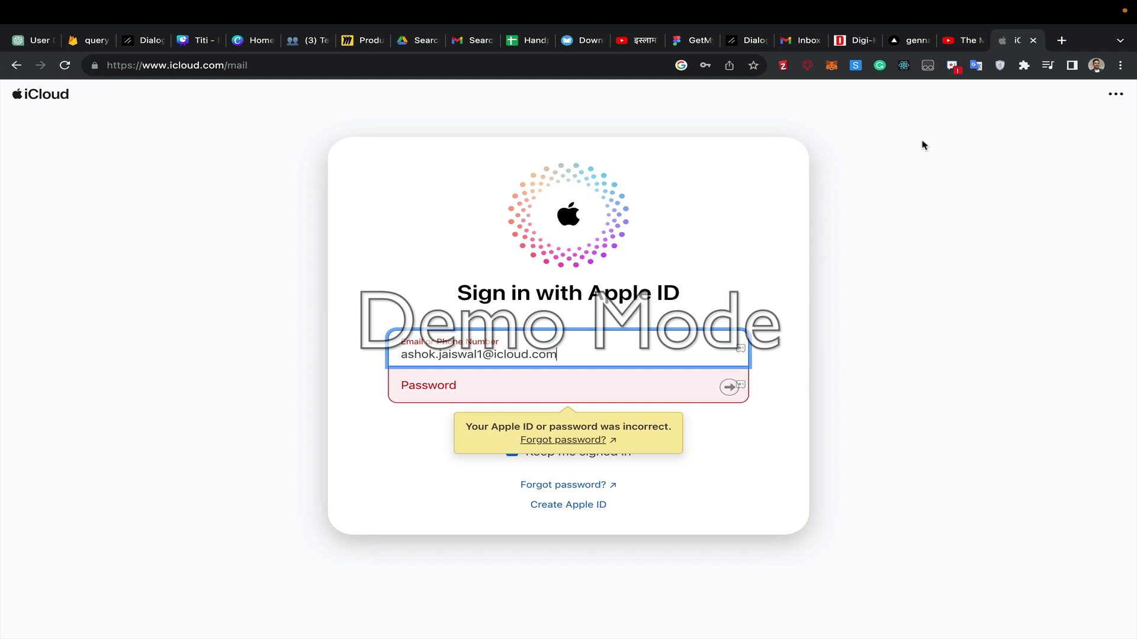
# - Close the iCloud tab and send another admin password reset e-mail, acknowledging the confirmation
pyautogui.click(1033, 40)
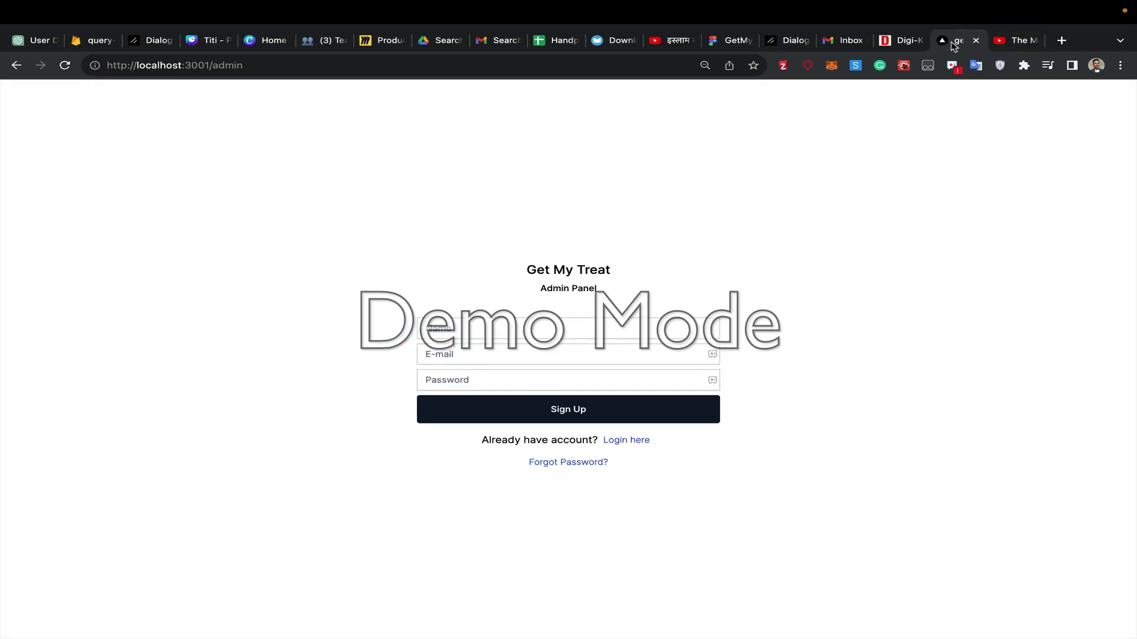
pyautogui.click(563, 462)
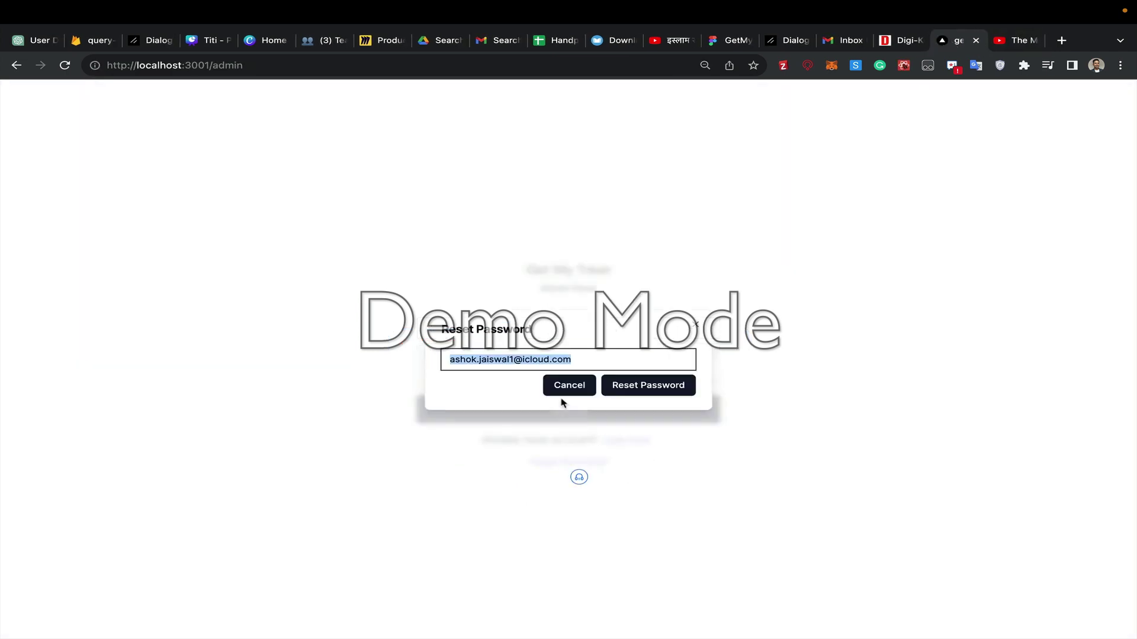
pyautogui.click(642, 389)
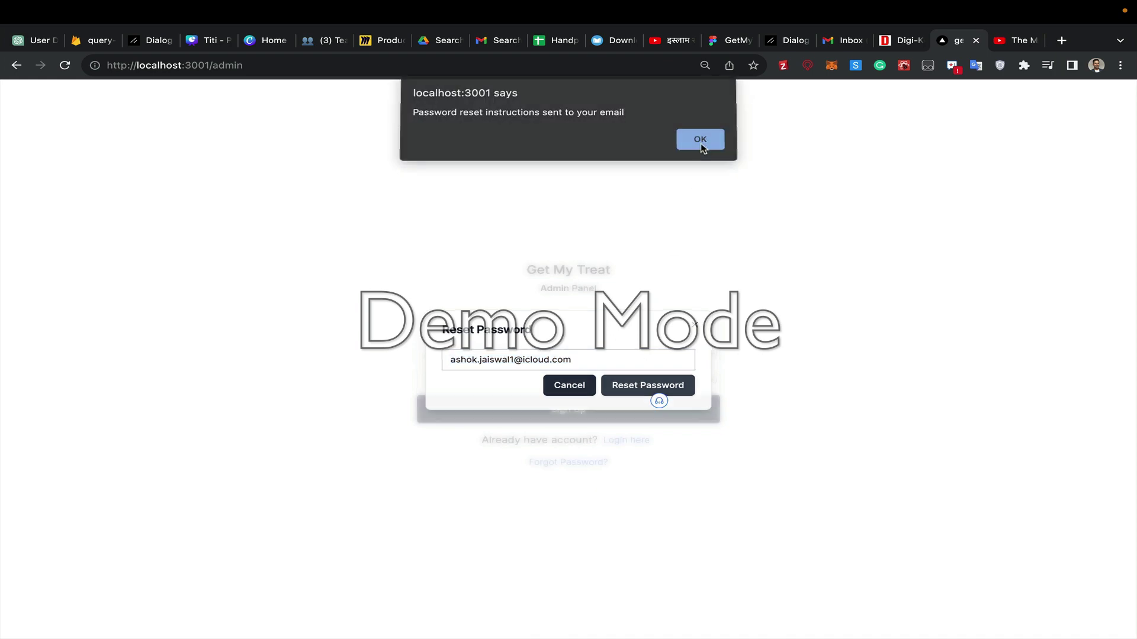
pyautogui.click(701, 140)
pyautogui.hotkey('ctrl', 'Left')
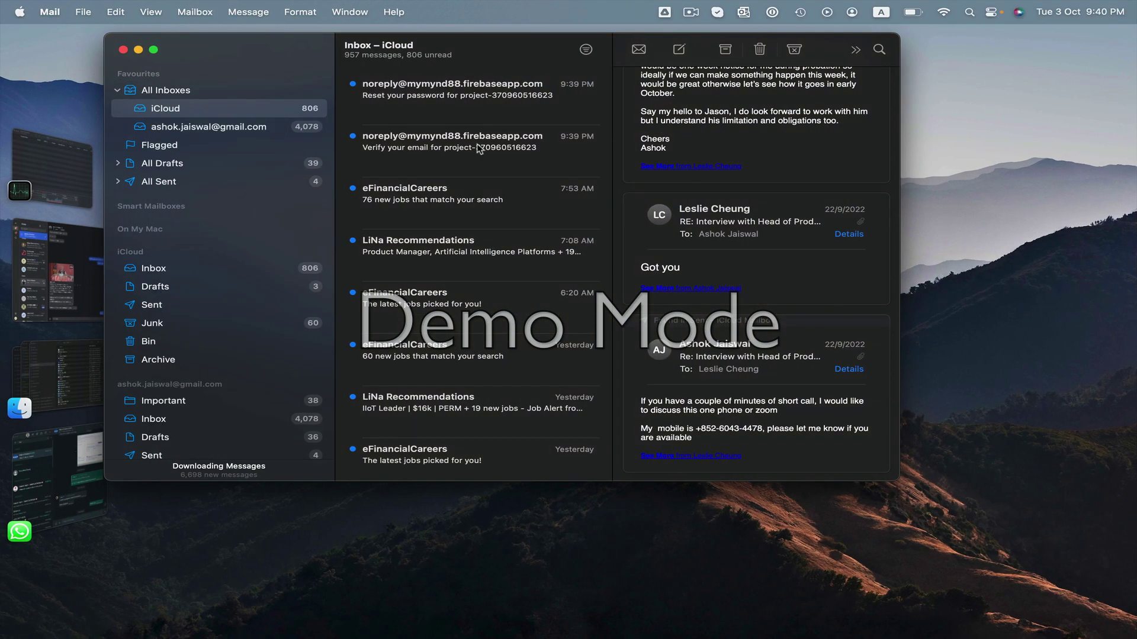
# - Open the newest noreply 'Reset your password' message full screen and follow its reset link
pyautogui.click(436, 105)
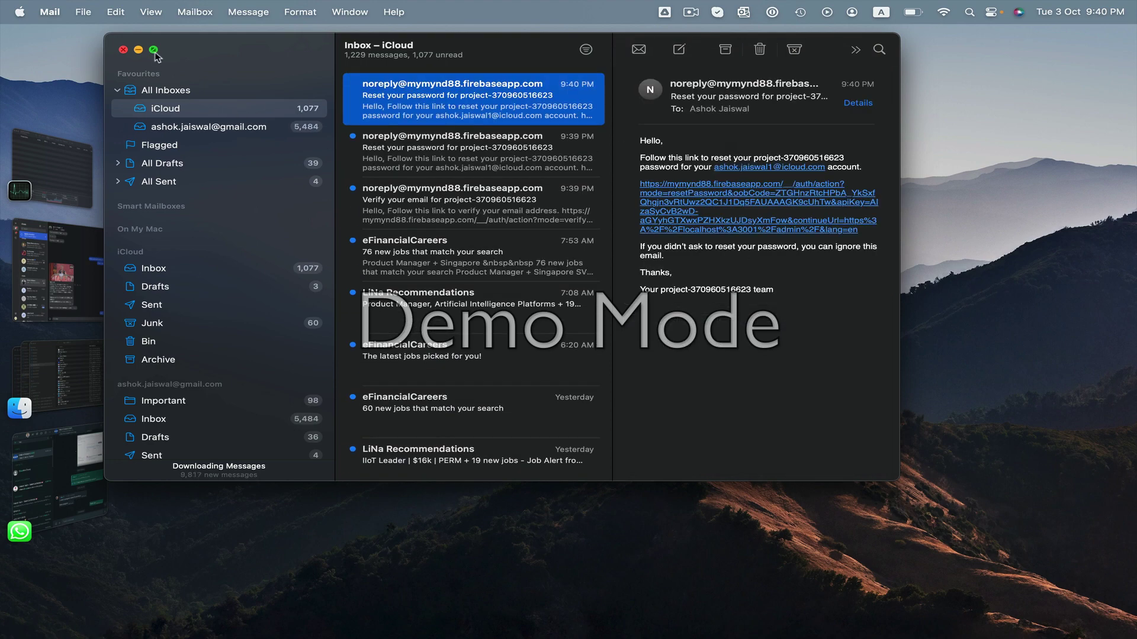
pyautogui.press('super+ctrl+f')
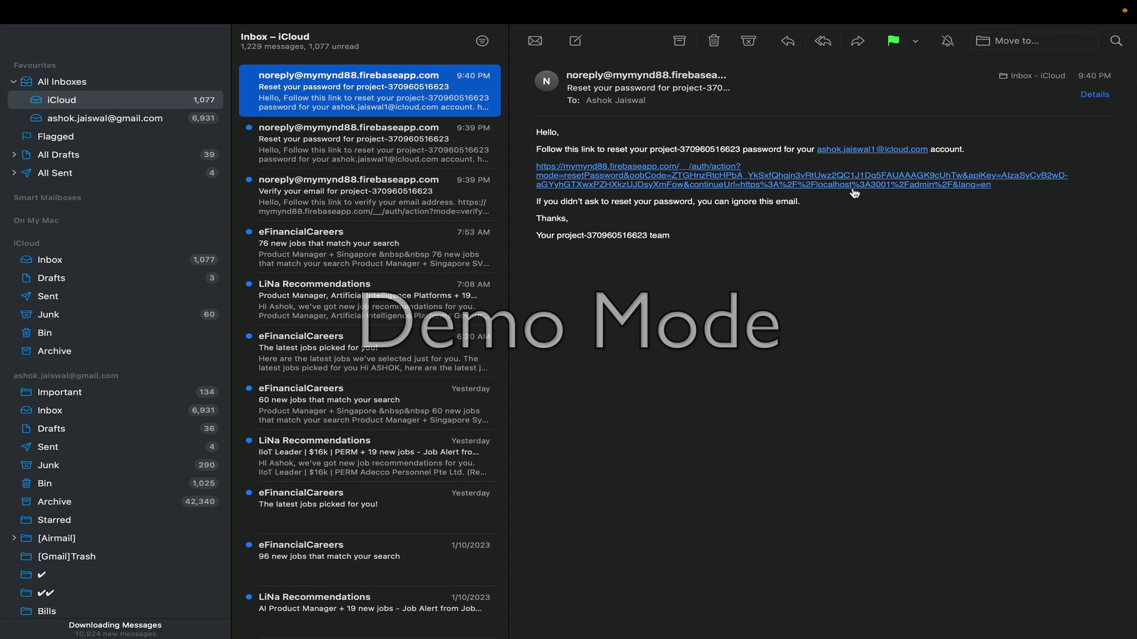
pyautogui.click(614, 184)
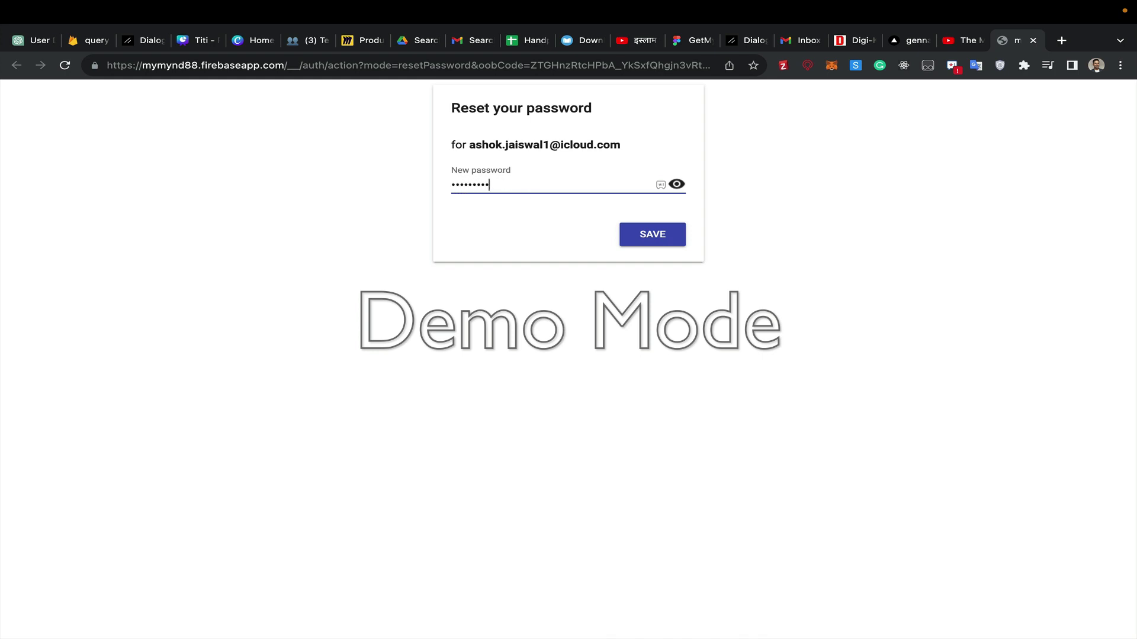
# - Save the new password on the Firebase reset page and continue on to the admin page
pyautogui.click(651, 235)
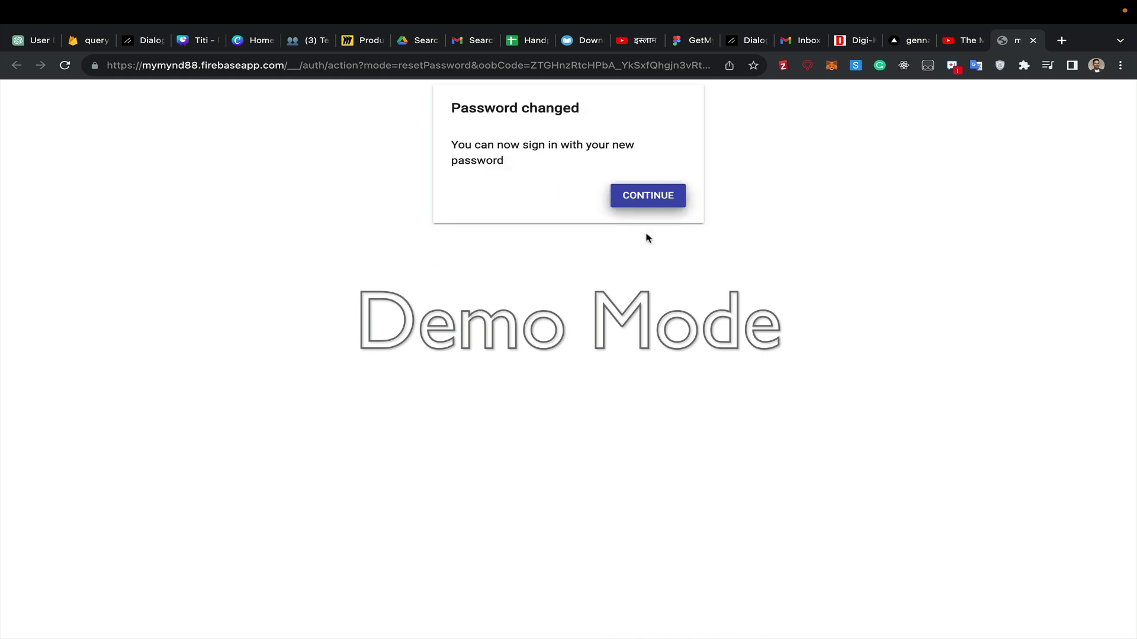
pyautogui.click(649, 197)
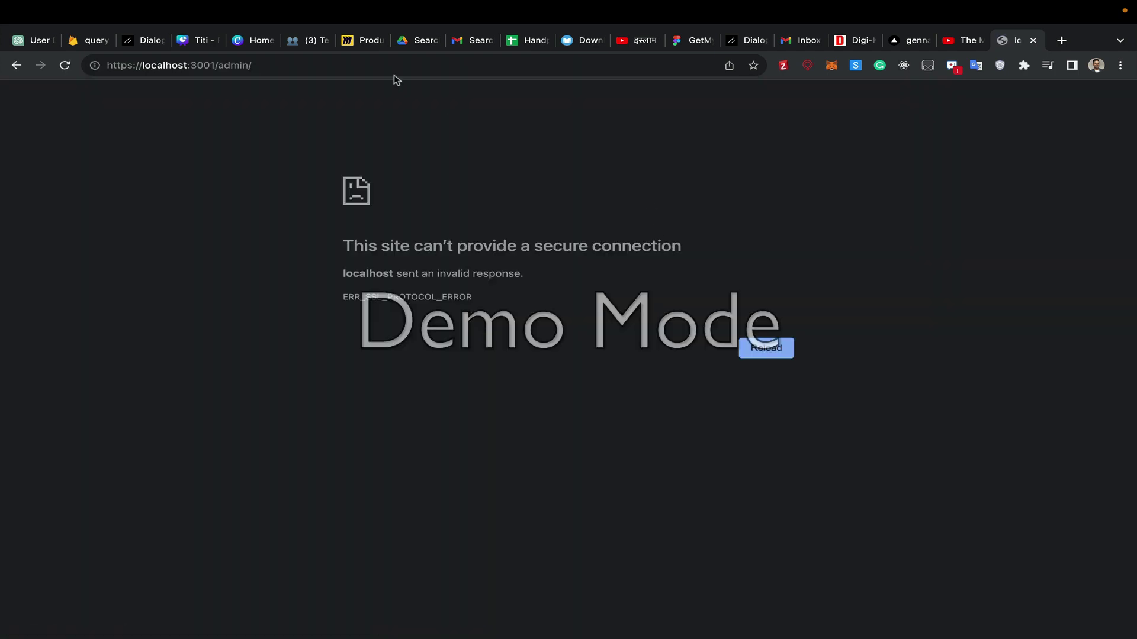
# - Try loading the admin address on port 3000 instead of 3001
pyautogui.click(303, 65)
pyautogui.click(303, 65)
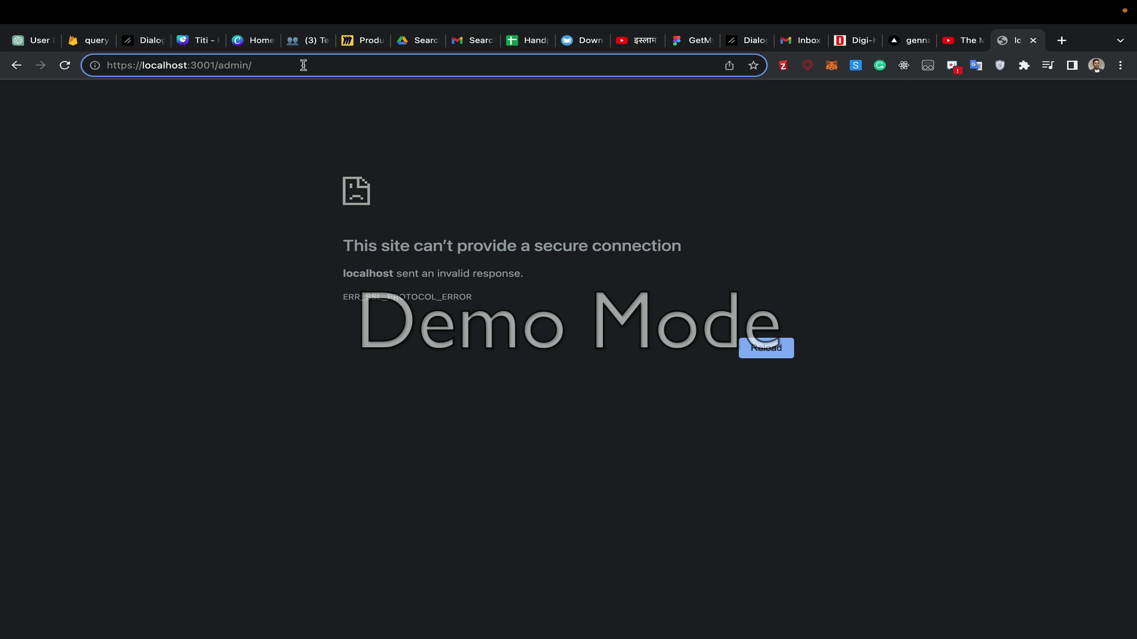
pyautogui.press('Left')
pyautogui.press('Left')
pyautogui.press('Left')
pyautogui.press('Left')
pyautogui.press('Left')
pyautogui.press('Left')
pyautogui.press('Left')
pyautogui.press('BackSpace')
pyautogui.write('0')
pyautogui.press('Return')
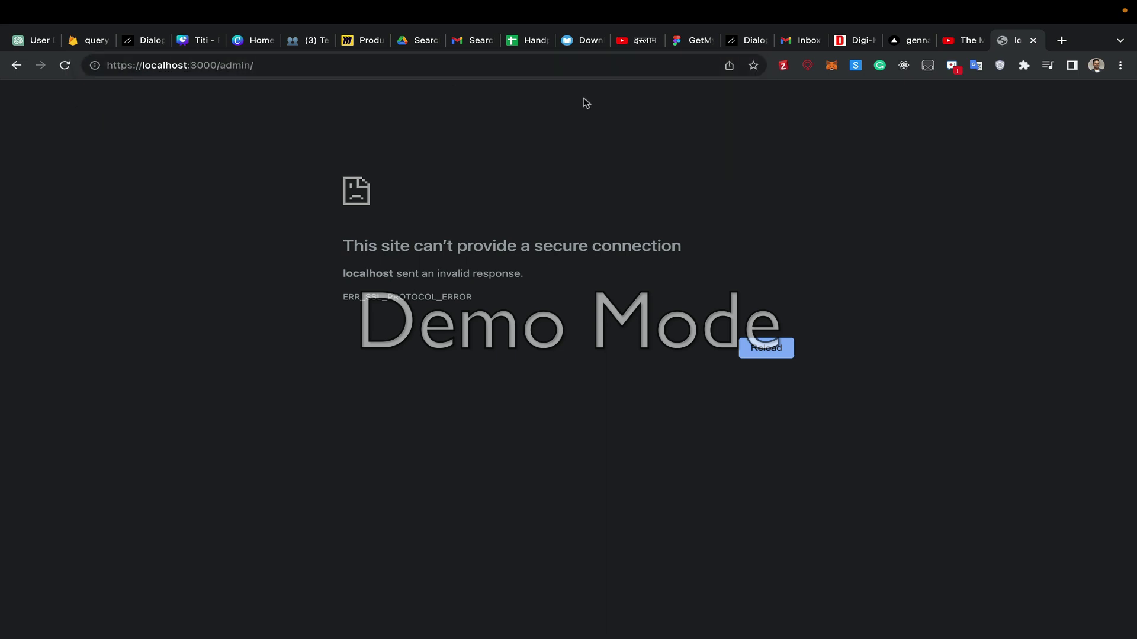
pyautogui.click(900, 44)
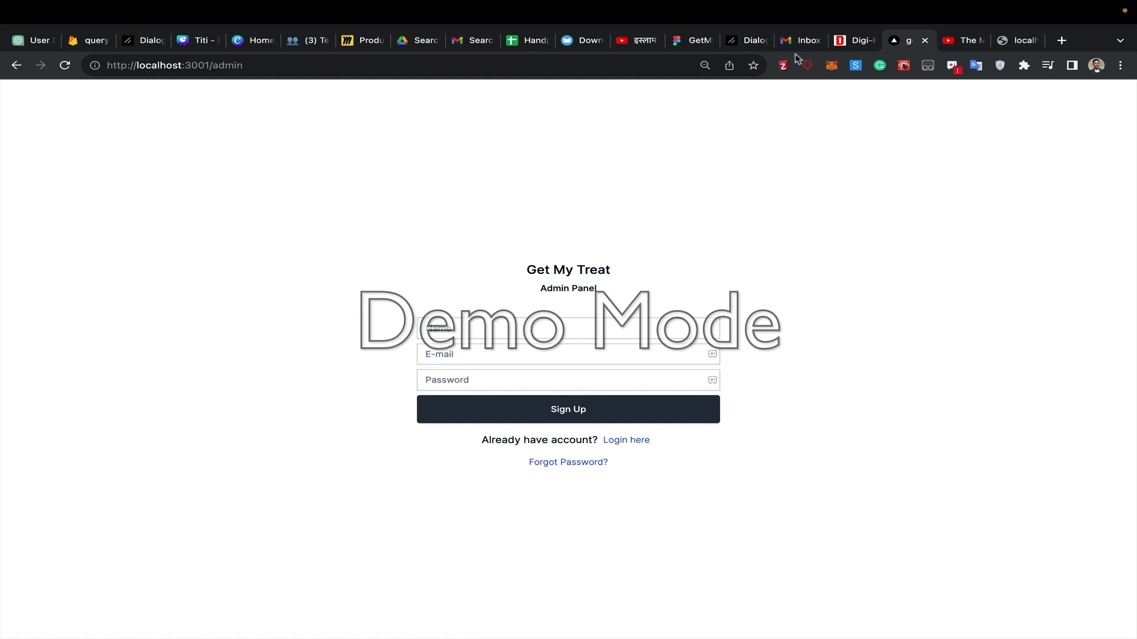
pyautogui.click(319, 67)
pyautogui.hotkey('ctrl', 'c')
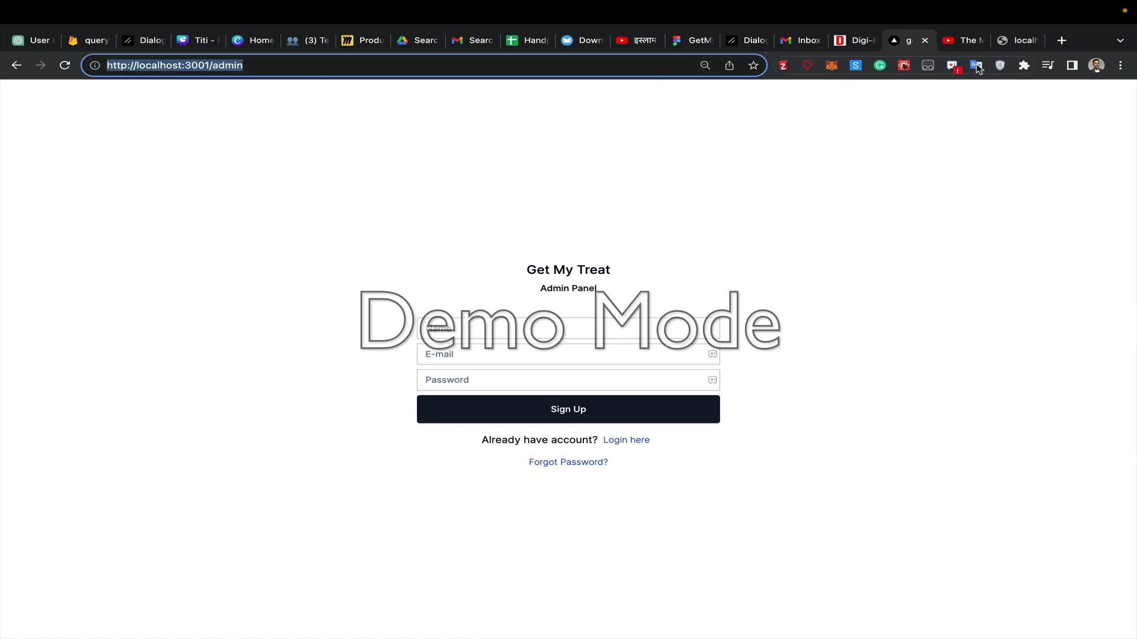
pyautogui.click(1012, 41)
pyautogui.click(284, 66)
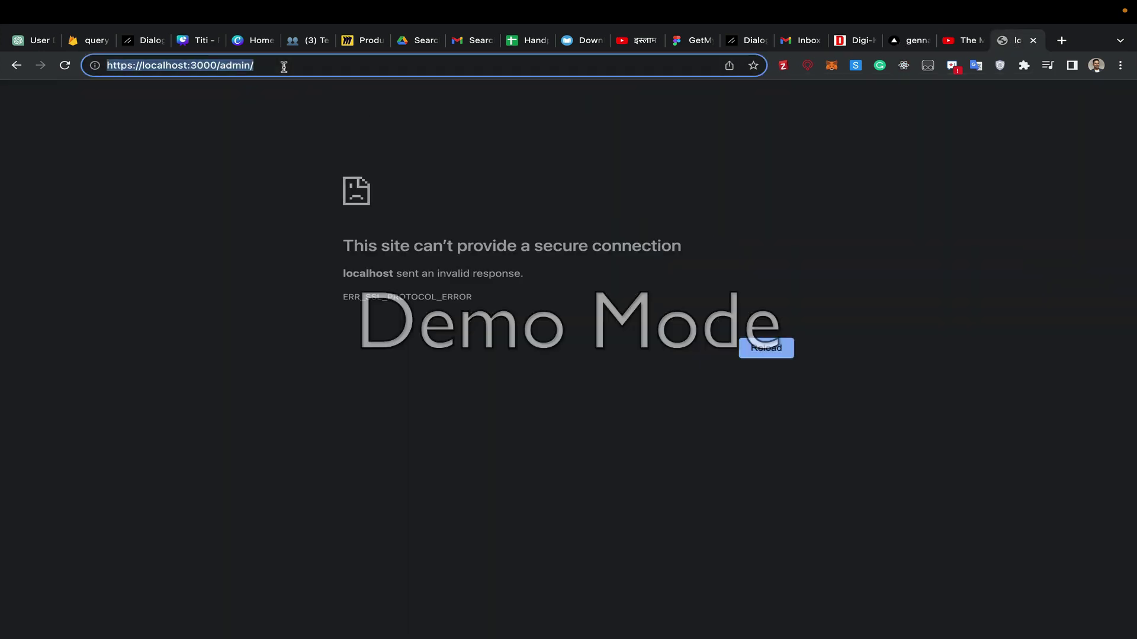
pyautogui.hotkey('ctrl', 'v')
pyautogui.press('Return')
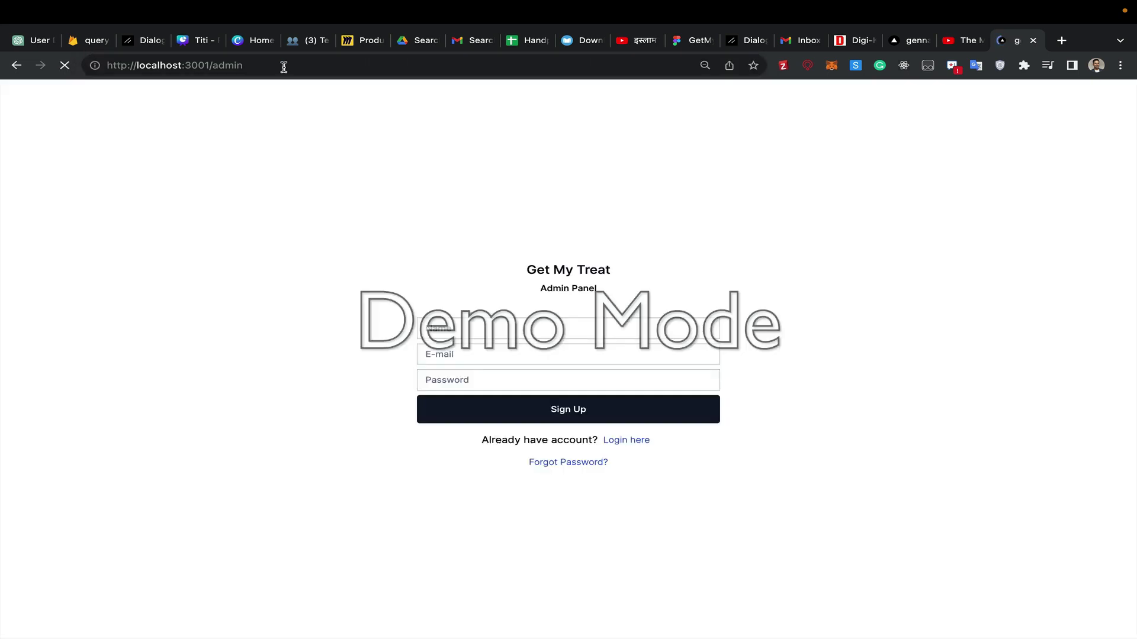
# - Switch to the login form and sign in with the account e-mail and new password
pyautogui.click(633, 441)
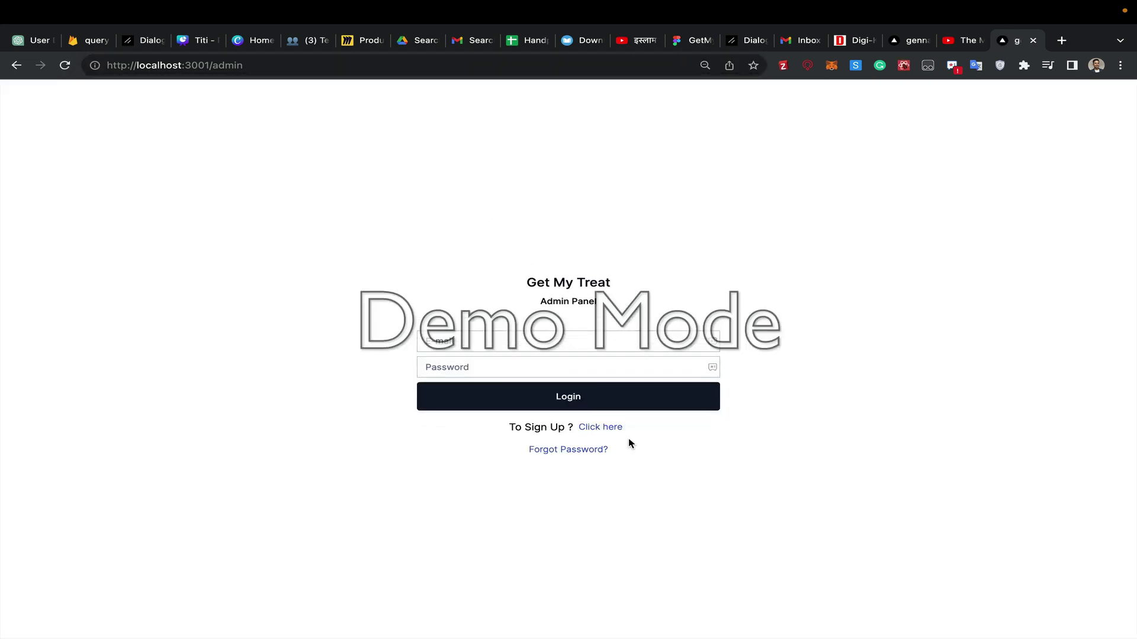
pyautogui.click(484, 343)
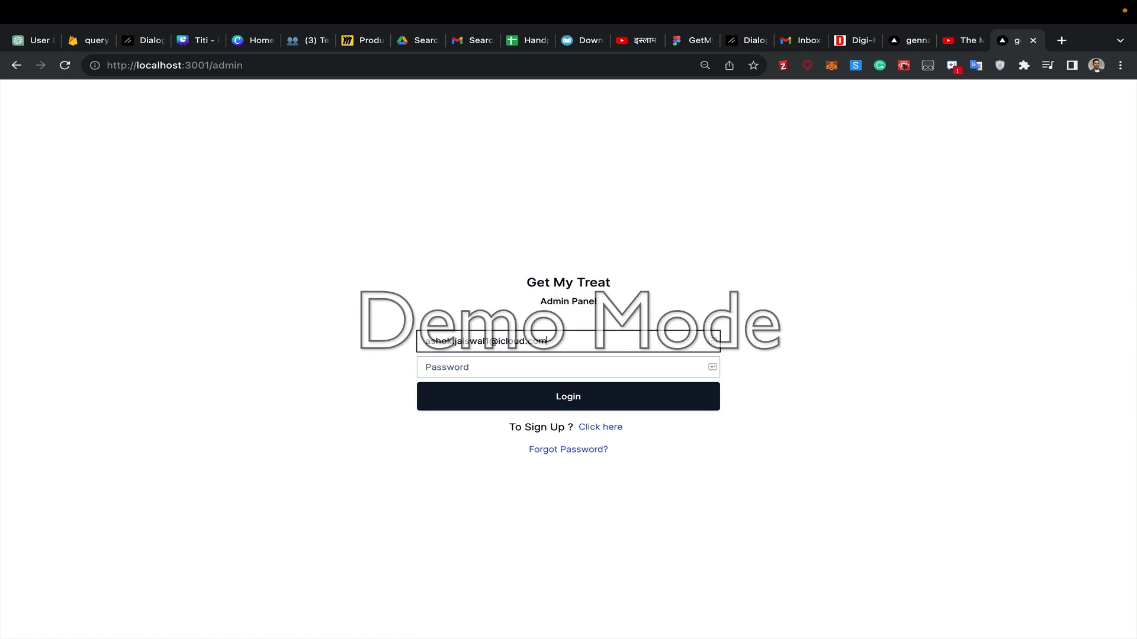
pyautogui.click(432, 367)
pyautogui.write('ad')
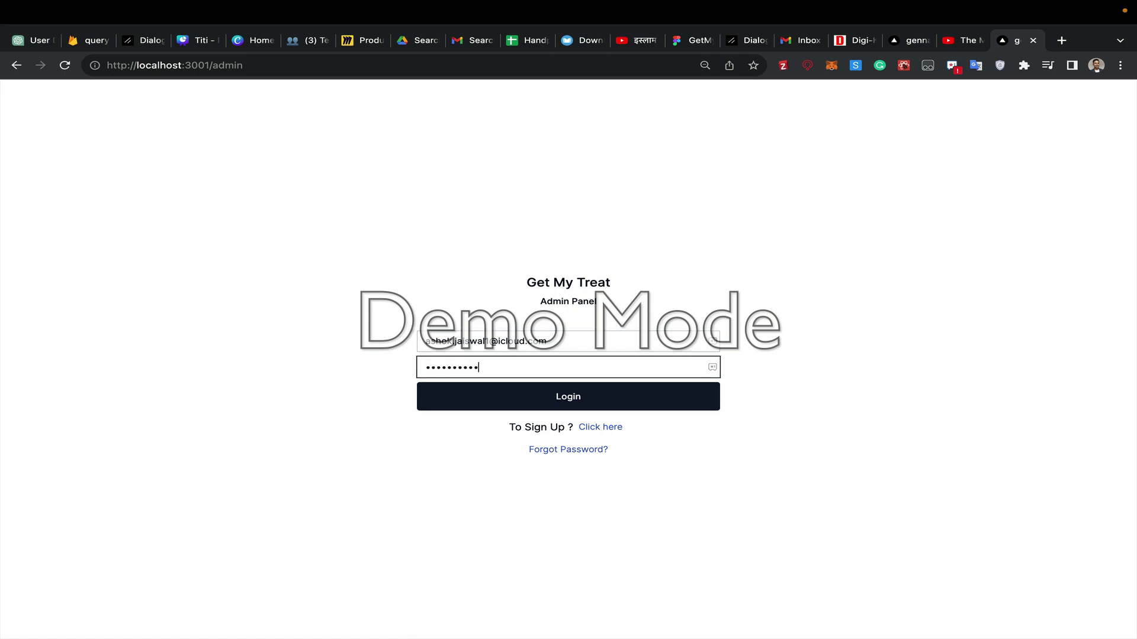
pyautogui.click(492, 394)
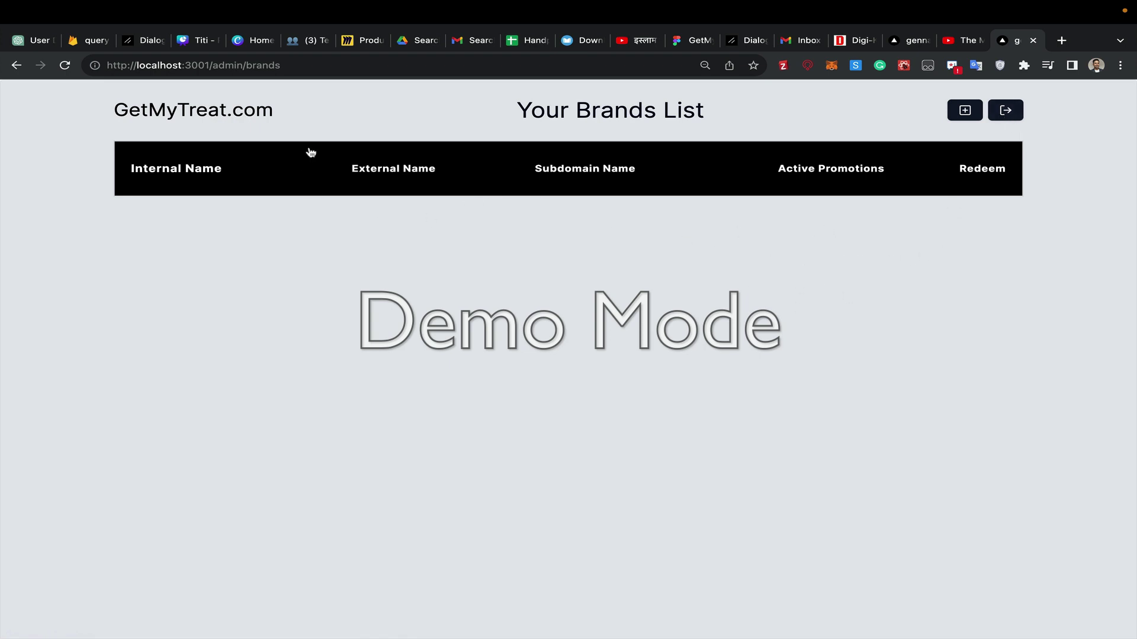
# - Copy the brands page URL and load it in a new tab to confirm the session persists
pyautogui.click(247, 65)
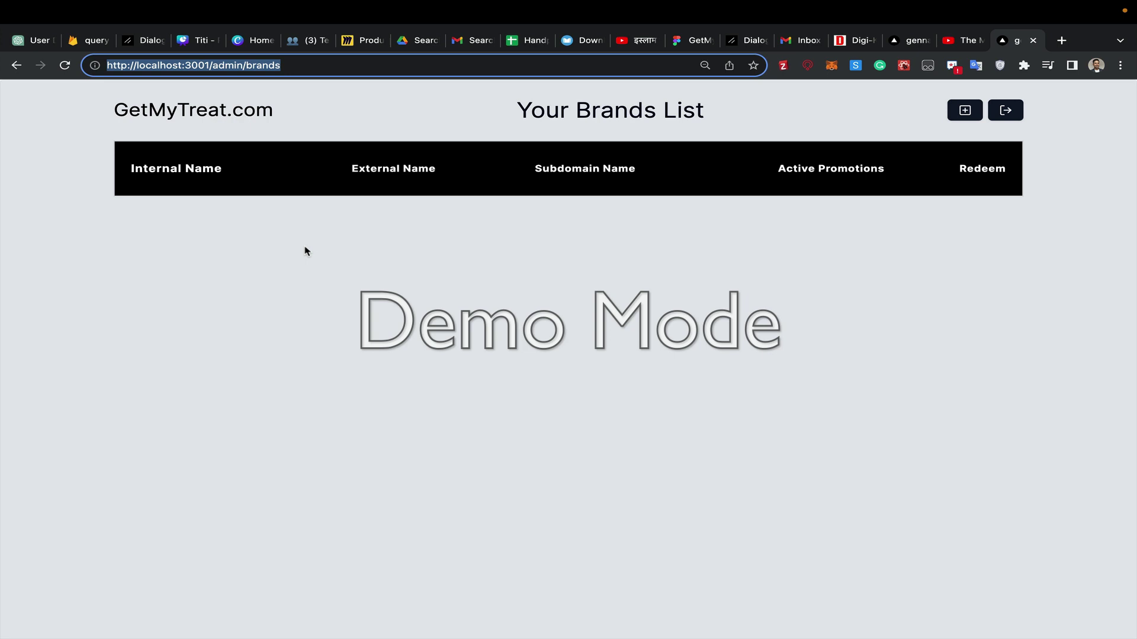
pyautogui.hotkey('ctrl', 'c')
pyautogui.hotkey('ctrl', 't')
pyautogui.hotkey('ctrl', 'v')
pyautogui.press('Return')
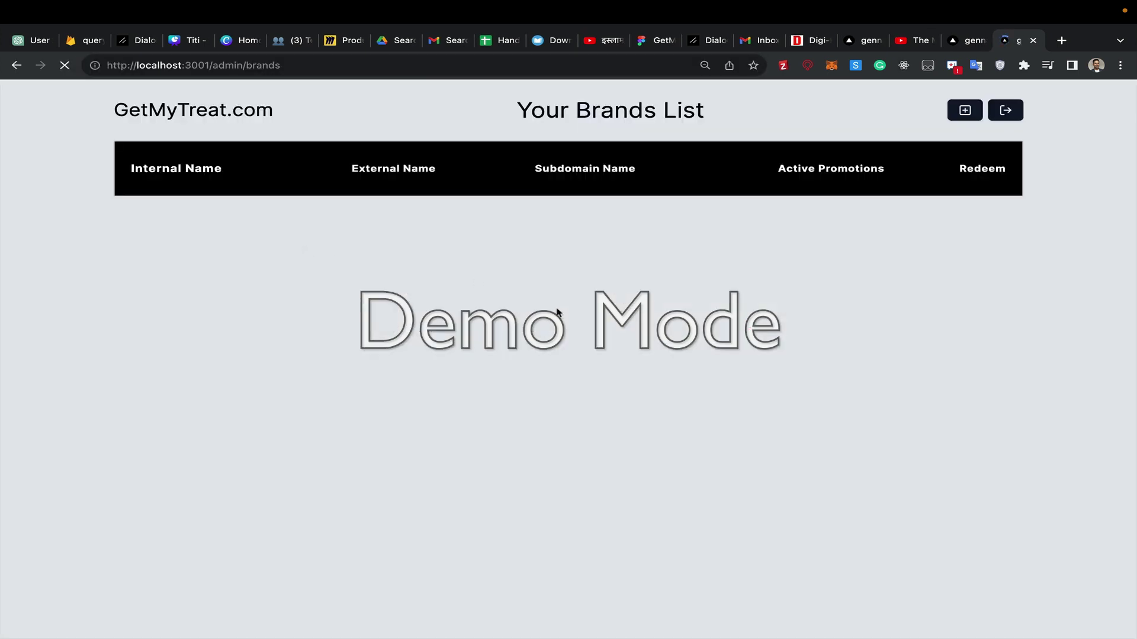
# - Reload the original brands tab, then log out from the newer tab and move it left
pyautogui.click(968, 41)
pyautogui.click(779, 286)
pyautogui.press('super+r')
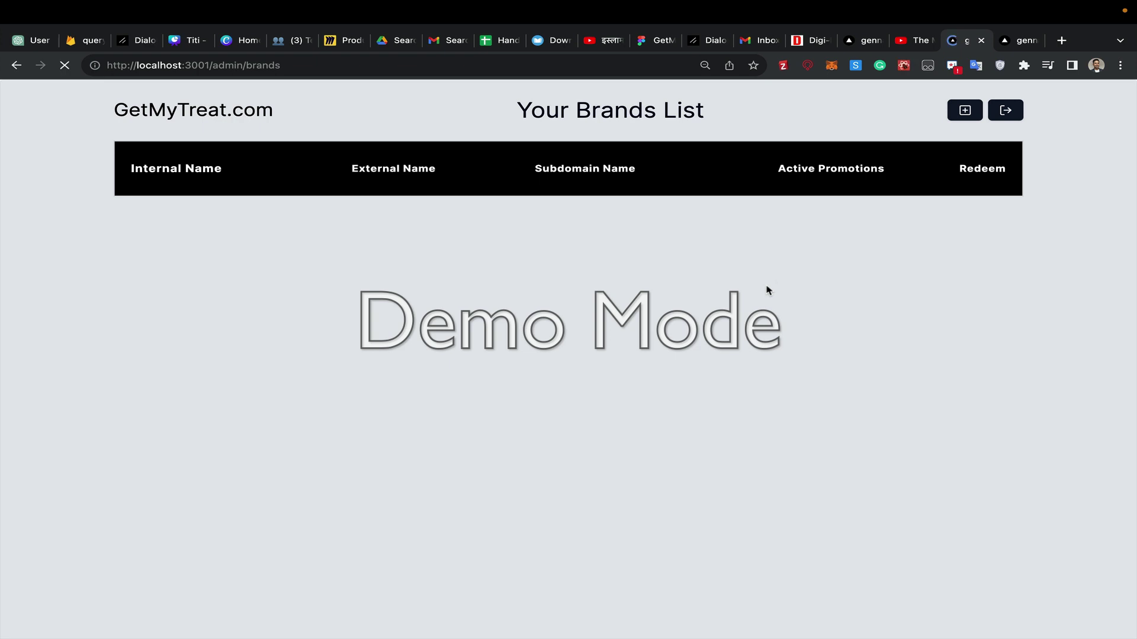
pyautogui.click(1010, 40)
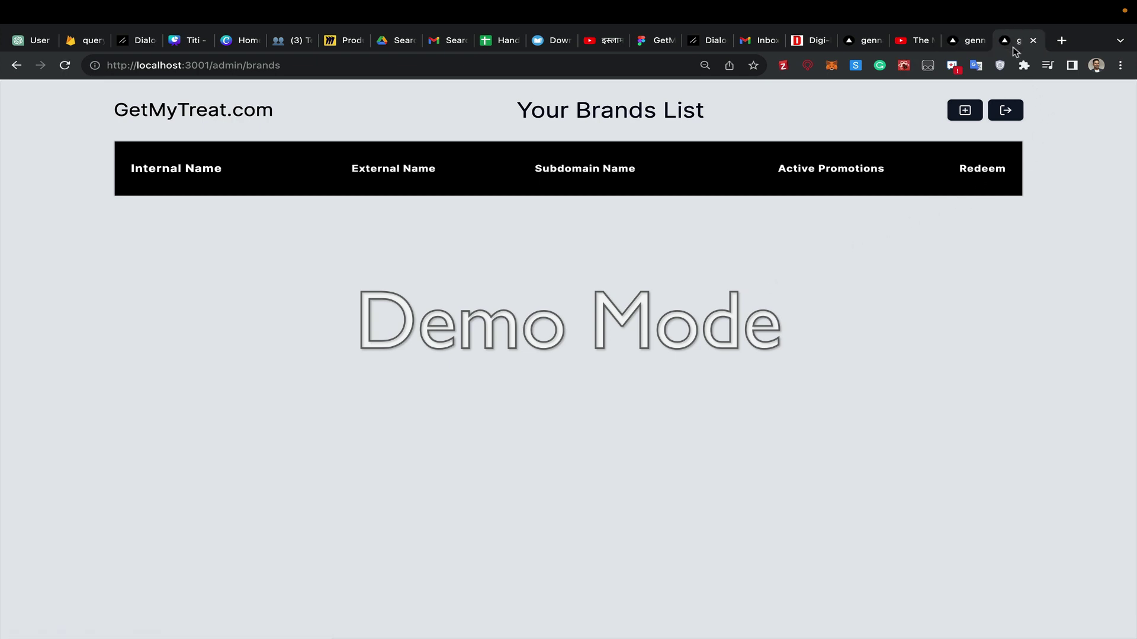
pyautogui.click(1005, 111)
pyautogui.moveTo(1004, 40); pyautogui.dragTo(959, 41)
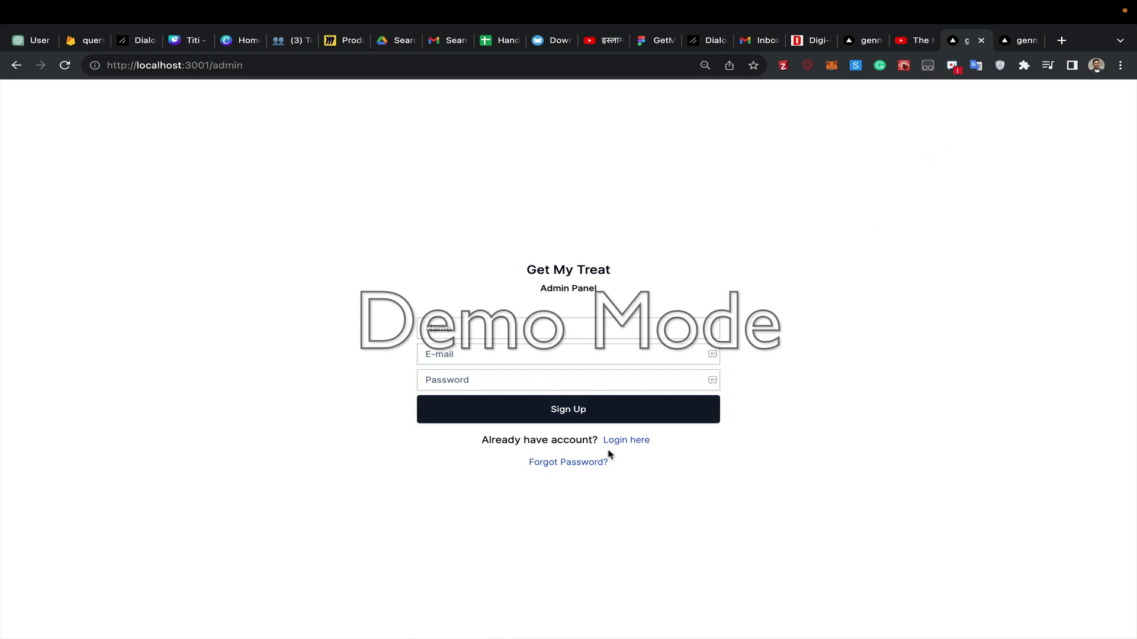
# - Switch to the login form and sign back in with the account e-mail and password
pyautogui.click(629, 441)
pyautogui.click(497, 348)
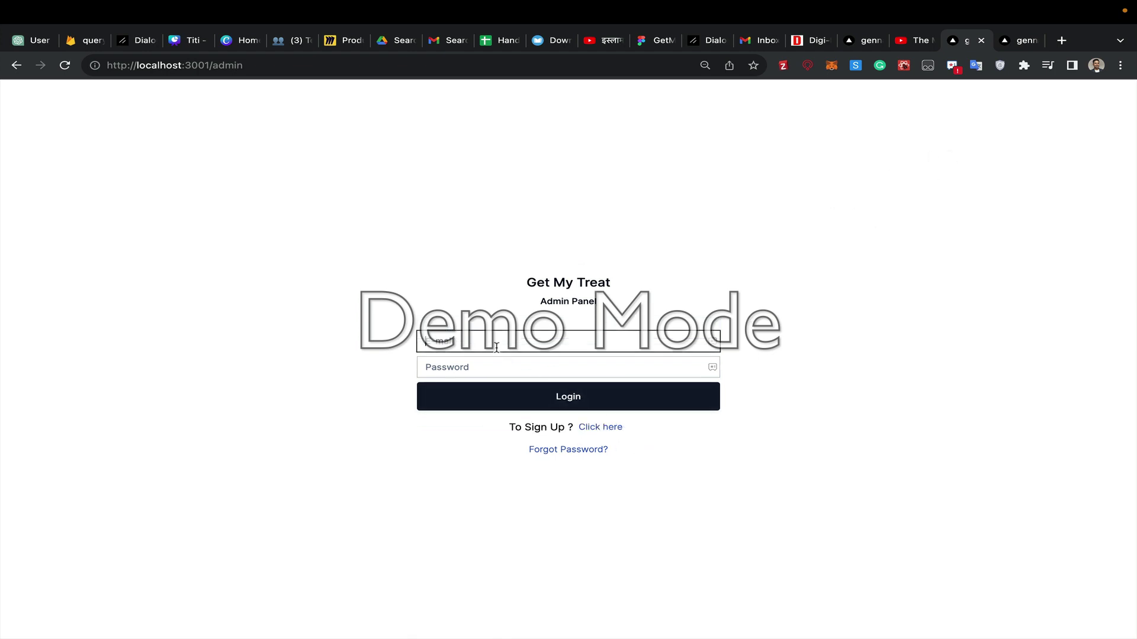
pyautogui.press('Tab')
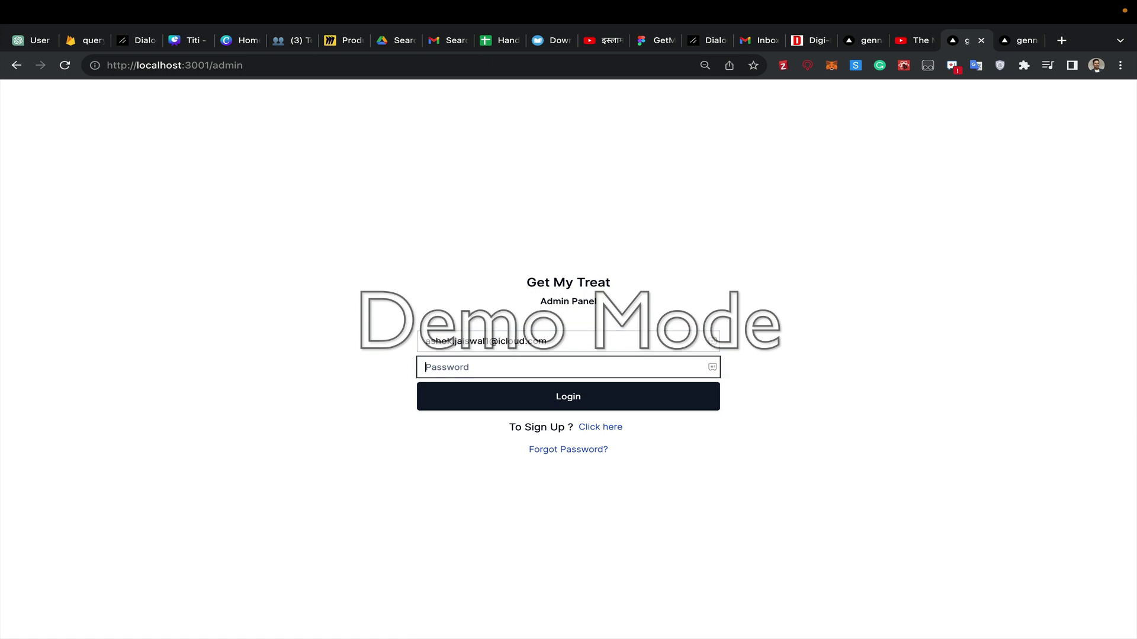
pyautogui.write('123')
pyautogui.click(484, 401)
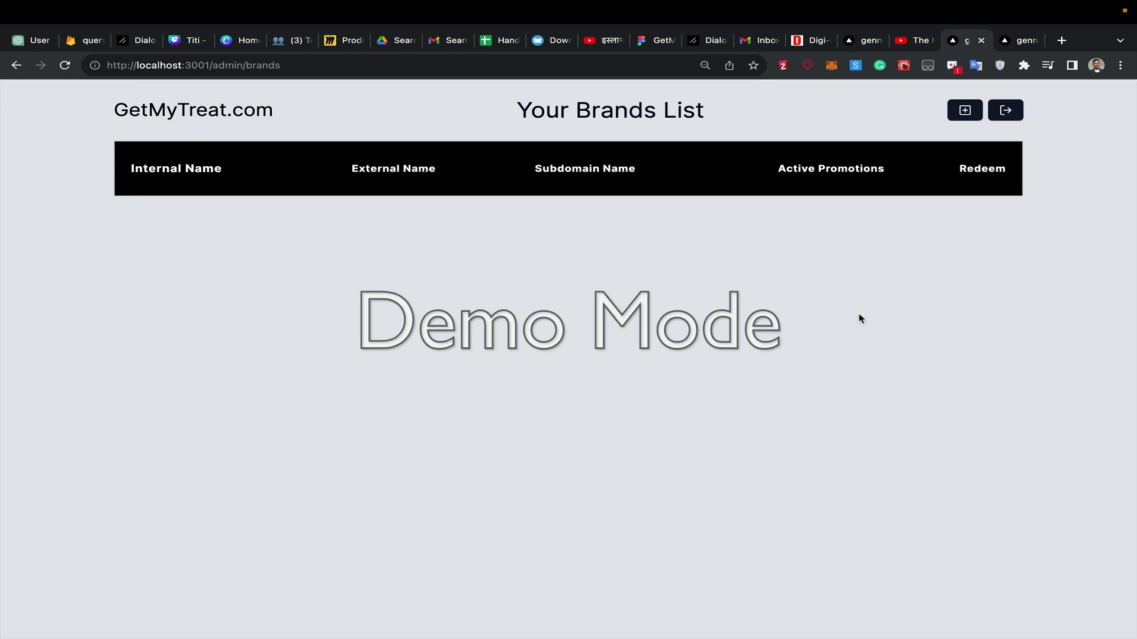
# - Open the Add New Brand form, check the 'yomee' subdomain field, and cancel without saving
pyautogui.click(961, 112)
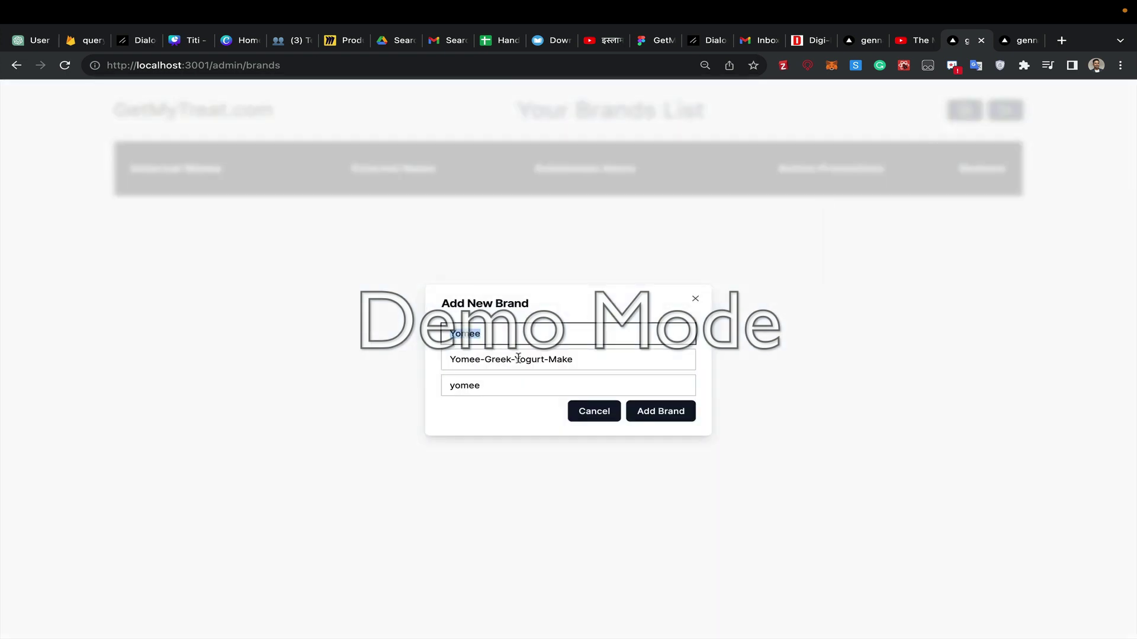
pyautogui.click(487, 385)
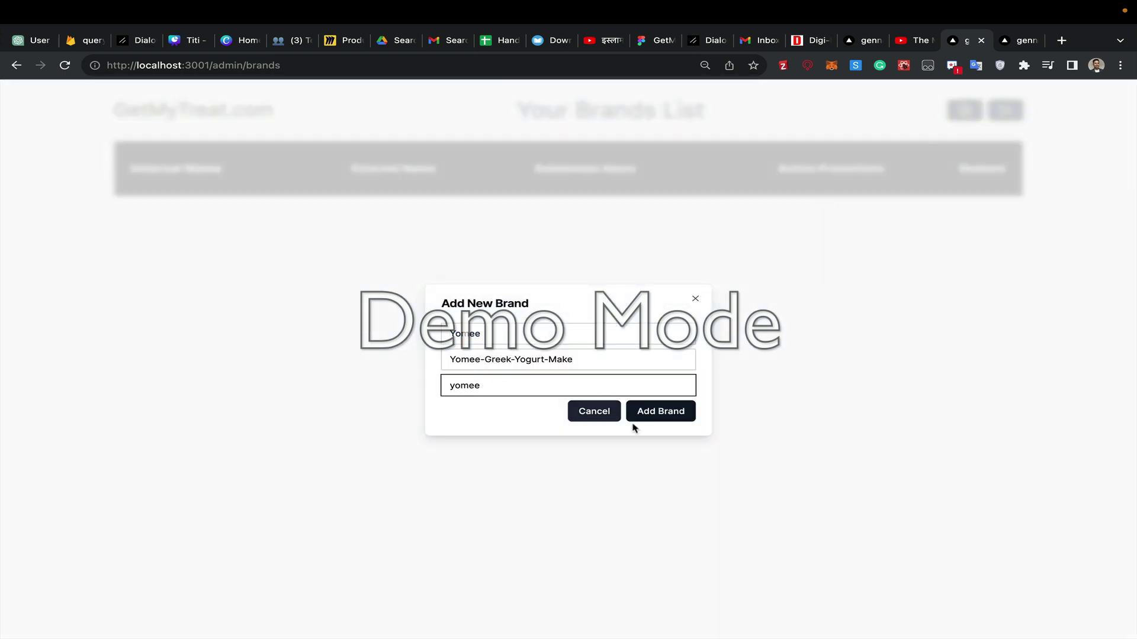
pyautogui.click(593, 415)
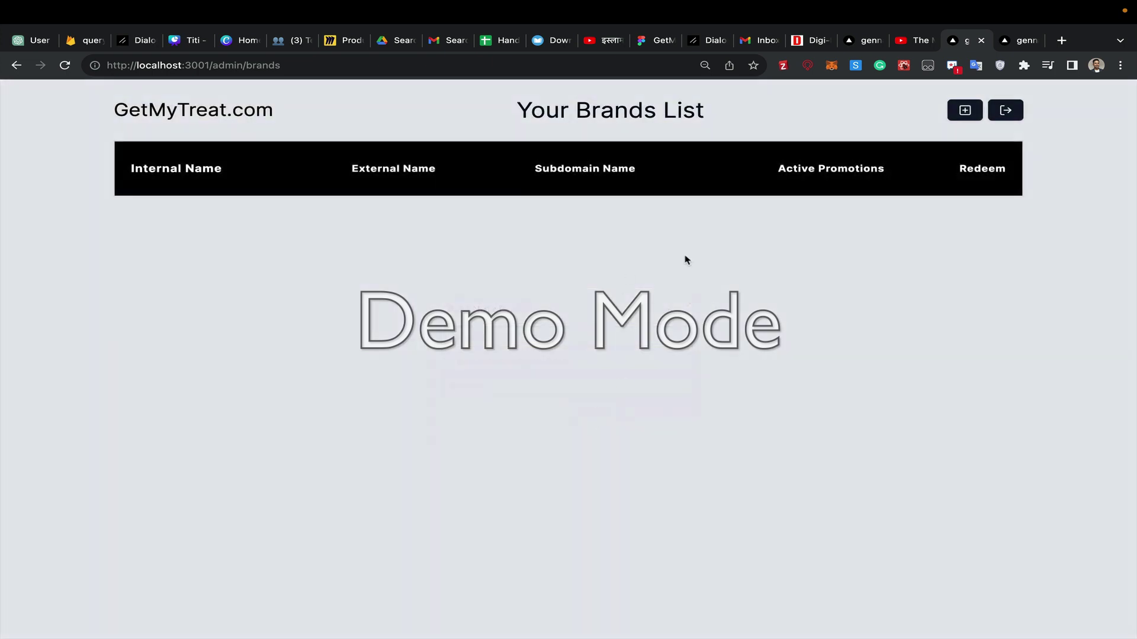